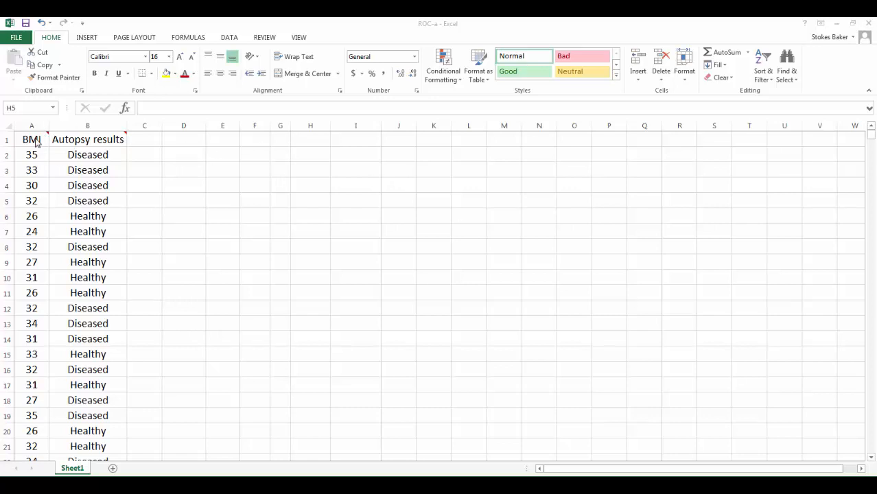
Examine the BMI values and their matching autopsy results in the first patient rows.
{"action": "left_click", "coordinate": [97, 137]}
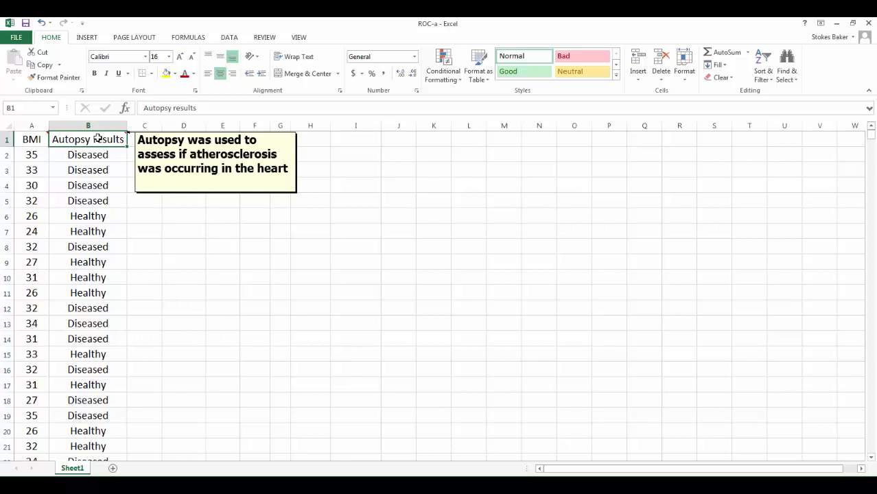
{"action": "left_click", "coordinate": [33, 159]}
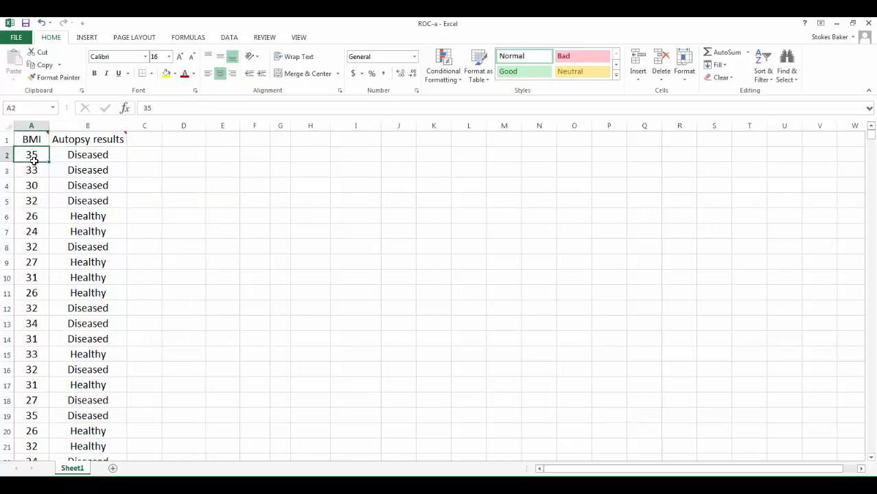
{"action": "left_click", "coordinate": [79, 156]}
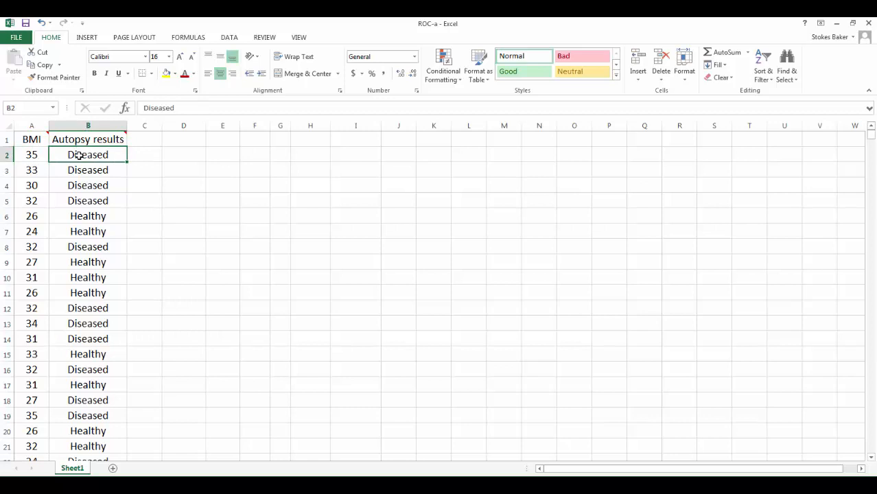
{"action": "left_click", "coordinate": [23, 170]}
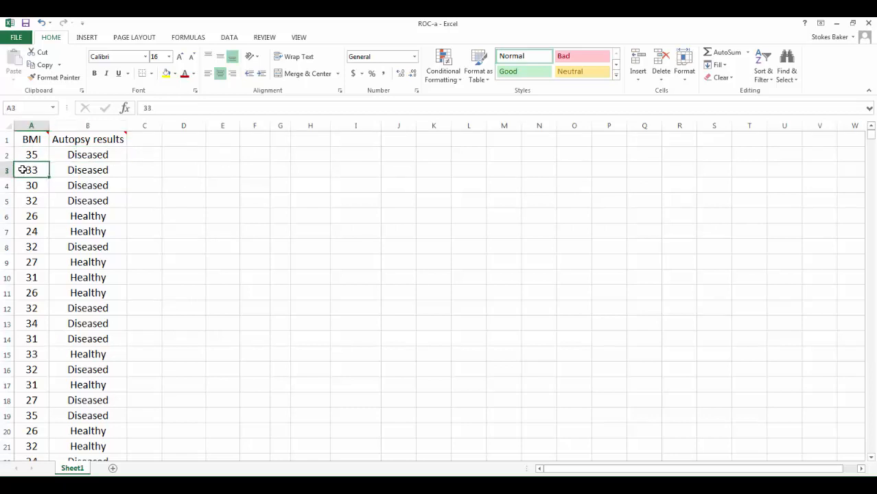
{"action": "left_click", "coordinate": [74, 171]}
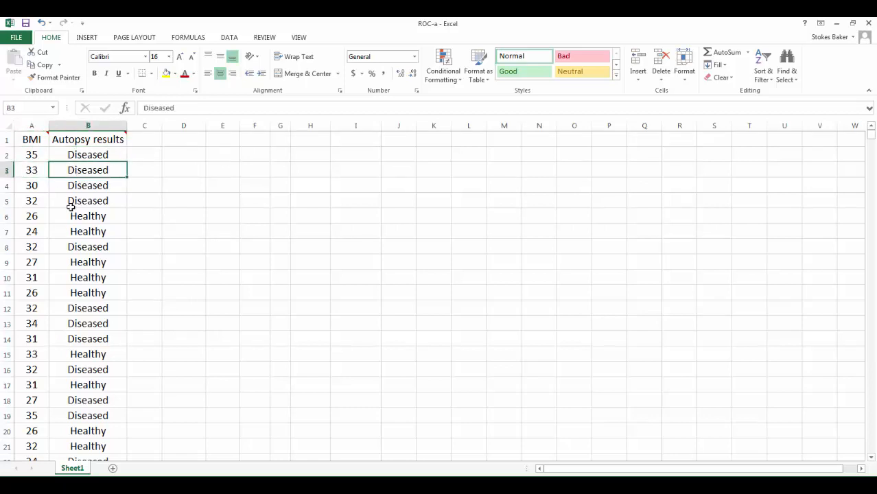
{"action": "left_click", "coordinate": [34, 216]}
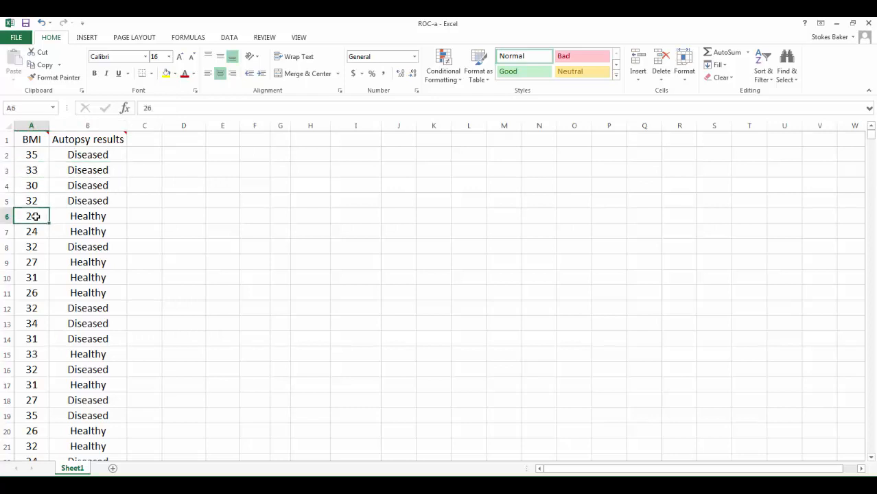
{"action": "left_click", "coordinate": [94, 216]}
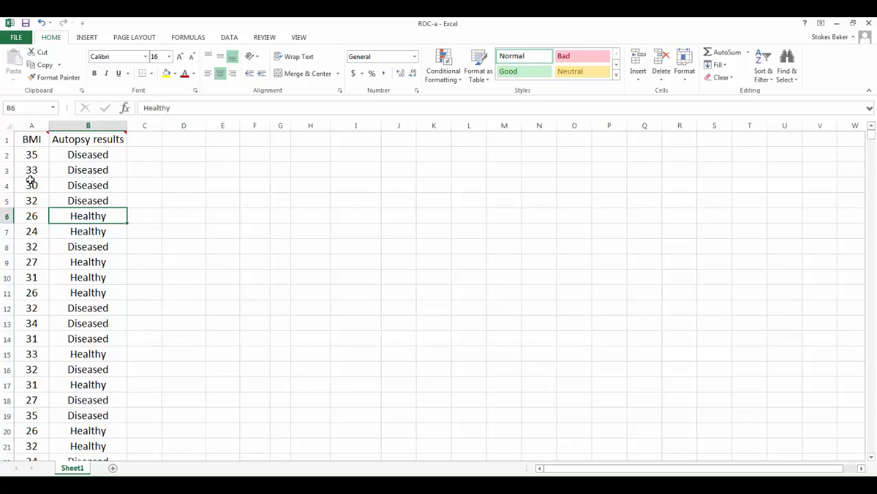
Create a PivotTable from Sheet1 range A1:B704, placed in the existing worksheet at cell D2.
{"action": "left_click", "coordinate": [31, 218]}
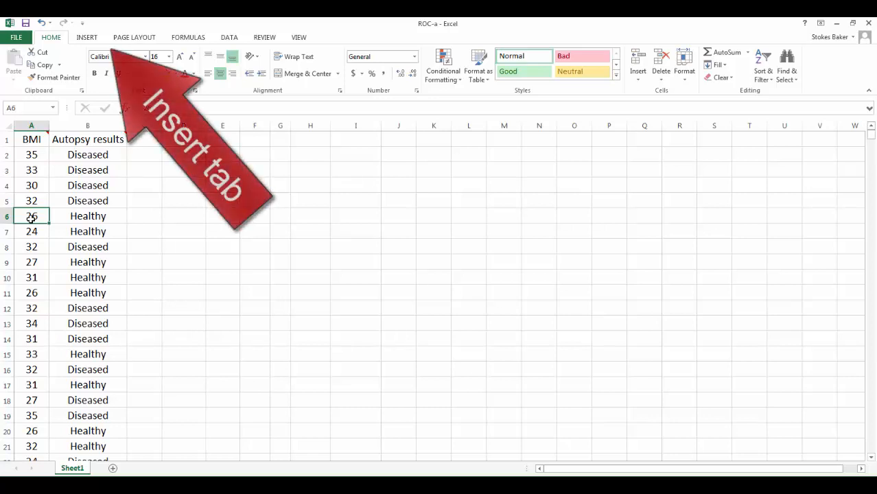
{"action": "left_click", "coordinate": [85, 40]}
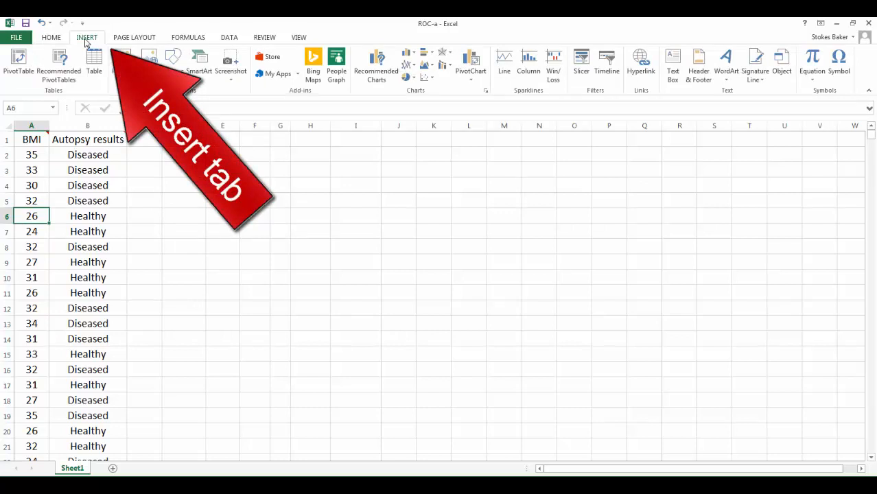
{"action": "left_click", "coordinate": [19, 65]}
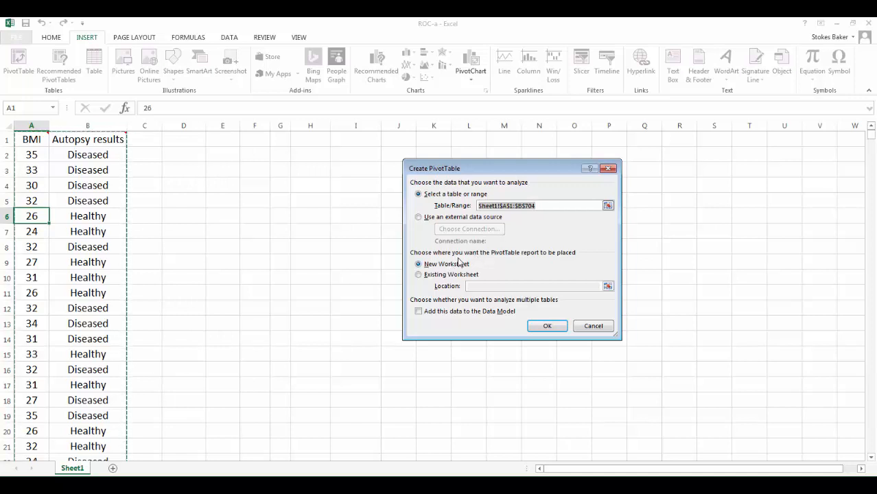
{"action": "left_click", "coordinate": [419, 276]}
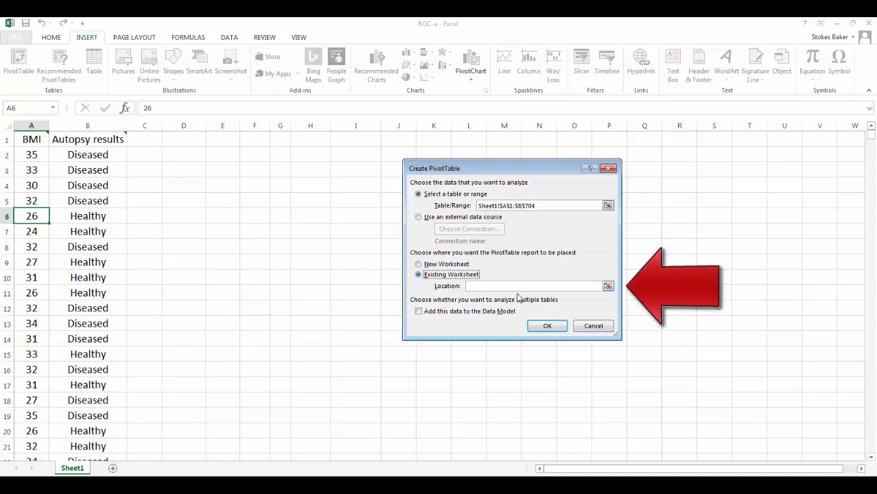
{"action": "left_click", "coordinate": [609, 286]}
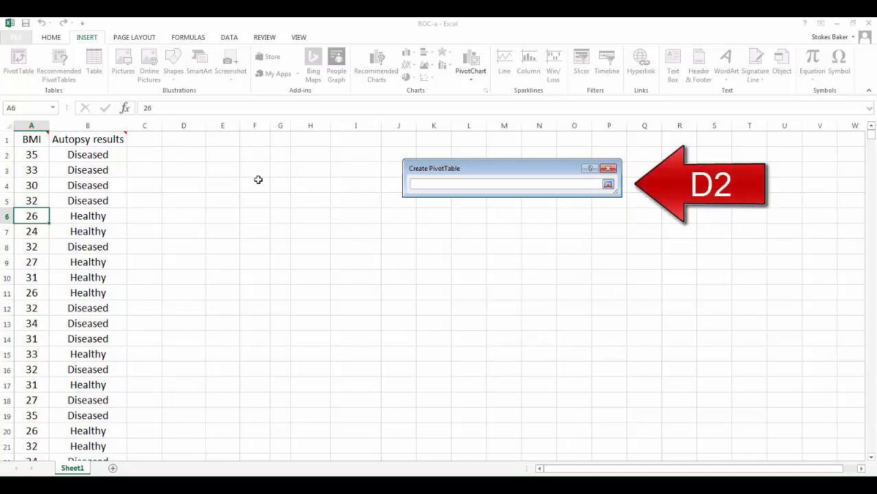
{"action": "left_click", "coordinate": [186, 155]}
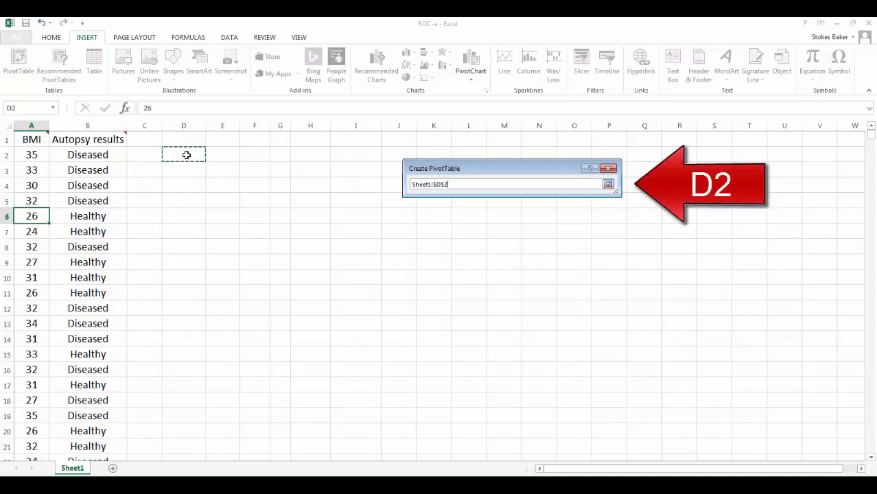
{"action": "left_click", "coordinate": [609, 186]}
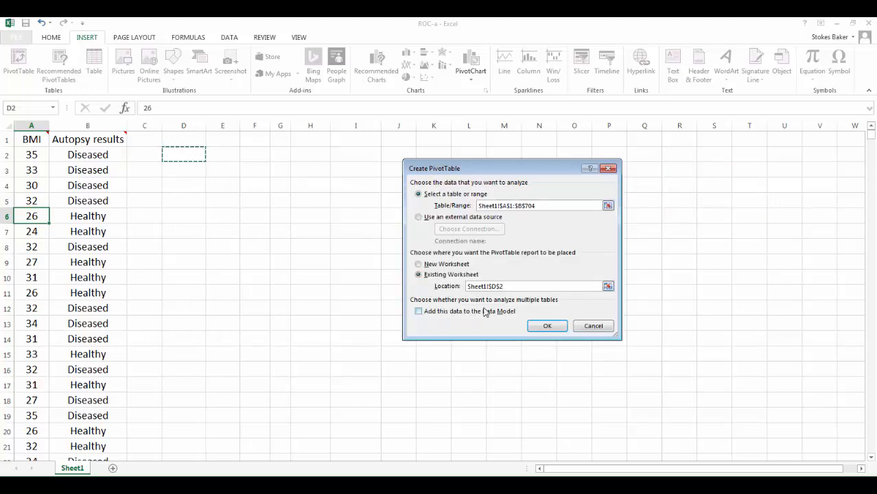
{"action": "left_click", "coordinate": [553, 328]}
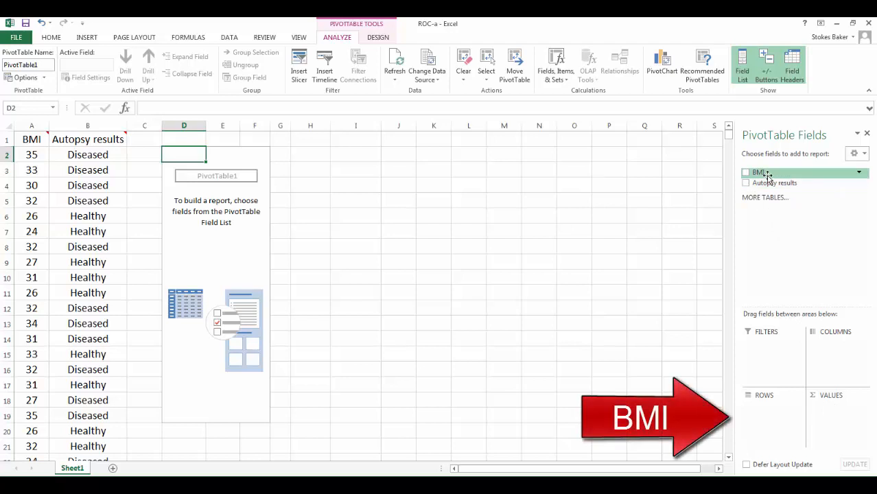
Lay out the PivotTable with BMI as rows, Autopsy results as columns, and the count of Autopsy results as values.
{"action": "left_click_drag", "start_coordinate": [768, 175], "coordinate": [758, 412]}
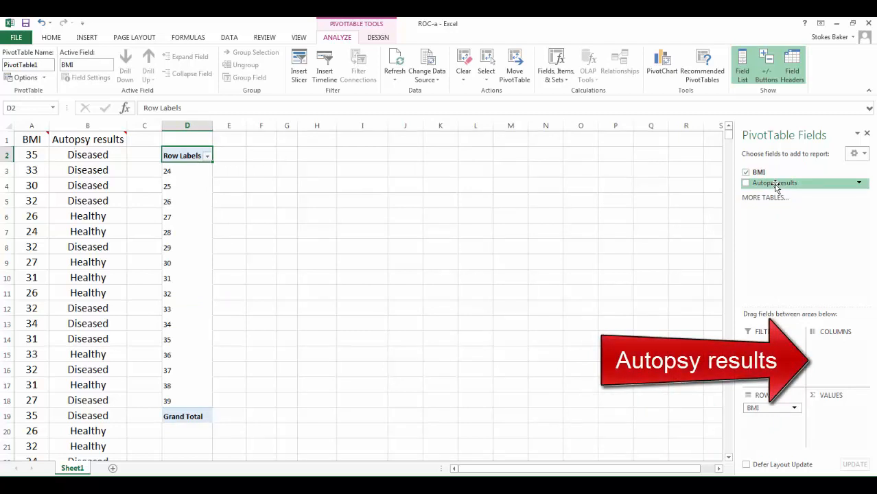
{"action": "mouse_move", "coordinate": [777, 187]}
{"action": "left_mouse_down"}
{"action": "mouse_move", "coordinate": [842, 346]}
{"action": "mouse_move", "coordinate": [834, 364]}
{"action": "left_mouse_up"}
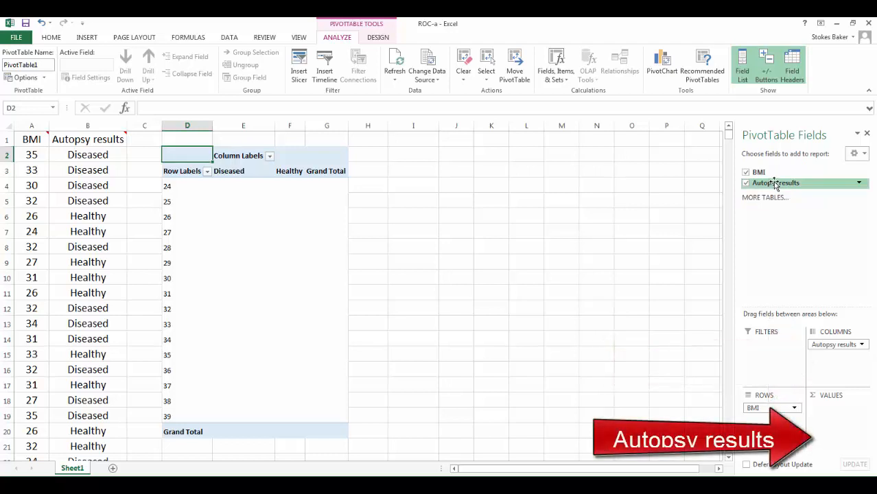
{"action": "left_click_drag", "start_coordinate": [776, 182], "coordinate": [843, 425]}
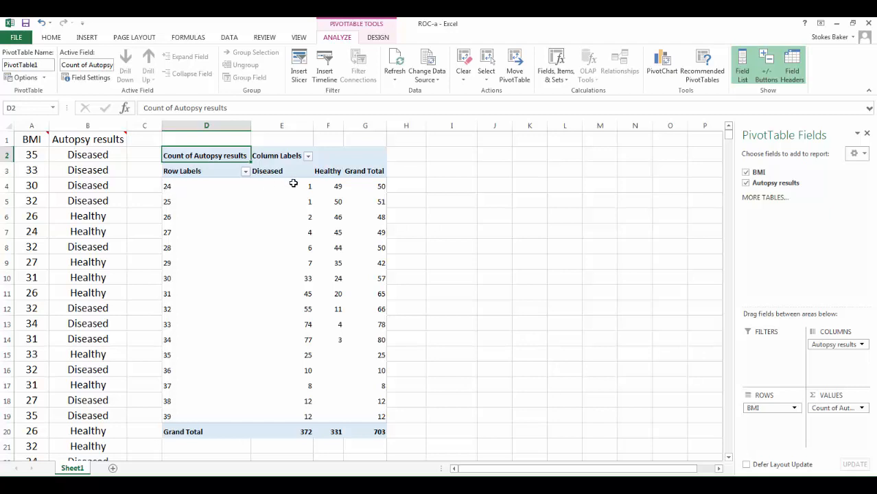
Narrow column E, which holds the Diseased counts of the PivotTable.
{"action": "mouse_move", "coordinate": [333, 186]}
{"action": "mouse_move", "coordinate": [296, 418]}
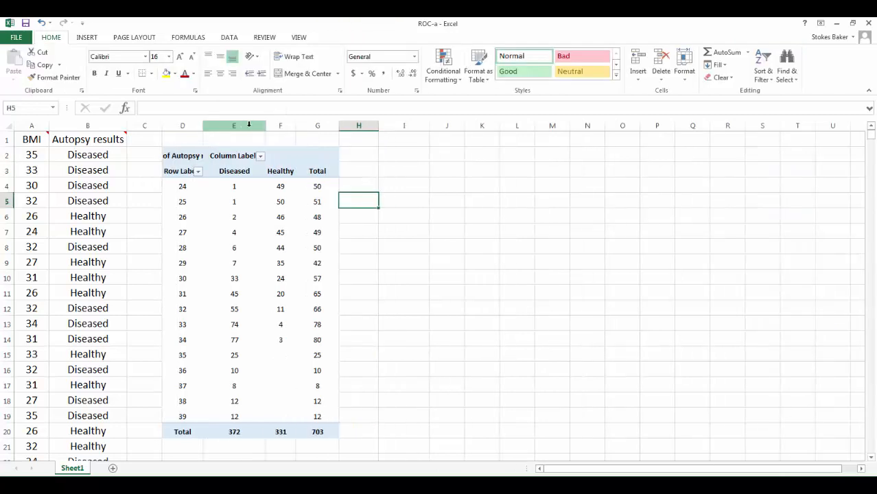
{"action": "left_click_drag", "start_coordinate": [267, 126], "coordinate": [243, 125]}
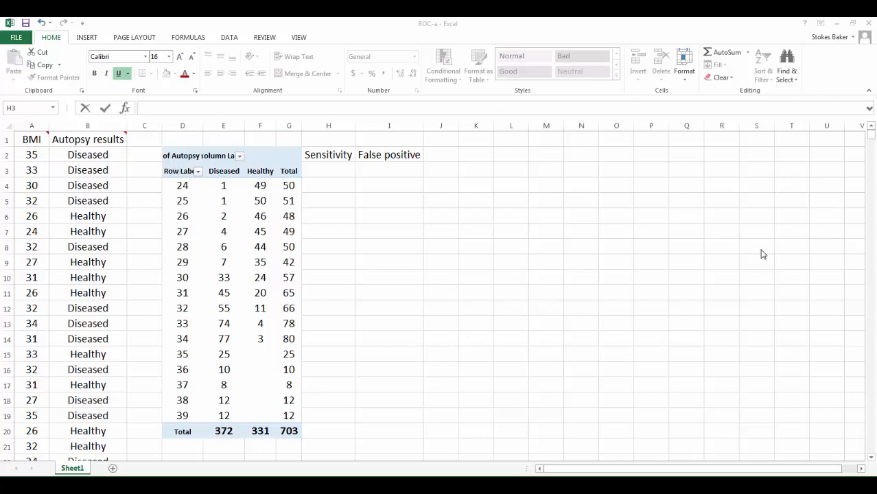
Enter the subheading P(T+|D+) in H3 under Sensitivity and P(T+|D-) in I3 under False positive.
{"action": "left_click", "coordinate": [322, 169]}
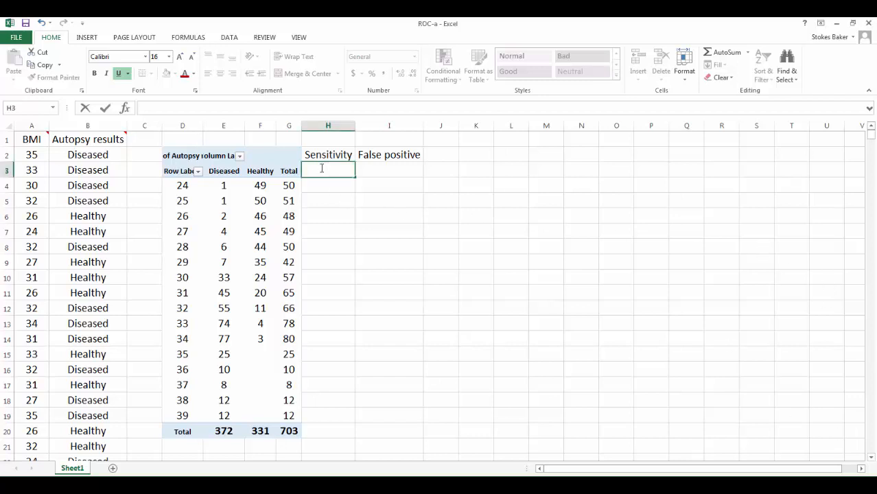
{"action": "type", "text": "P(T+|D"}
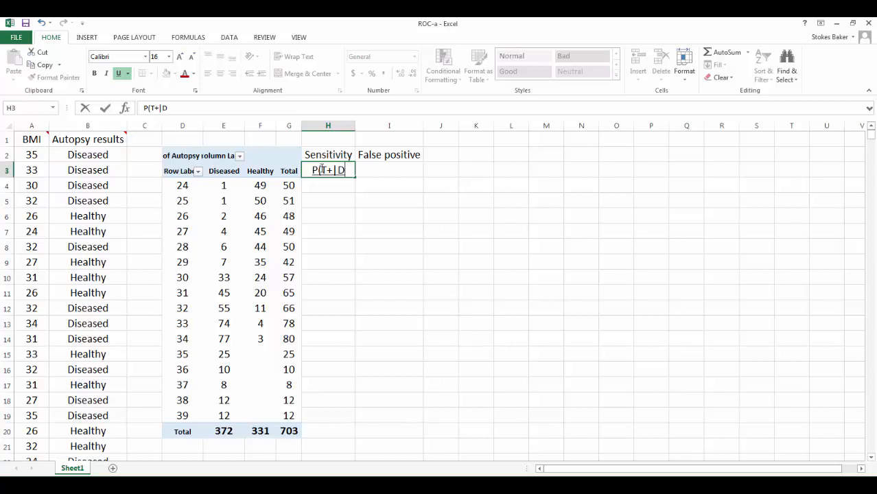
{"action": "type", "text": "+)"}
{"action": "left_click", "coordinate": [395, 171]}
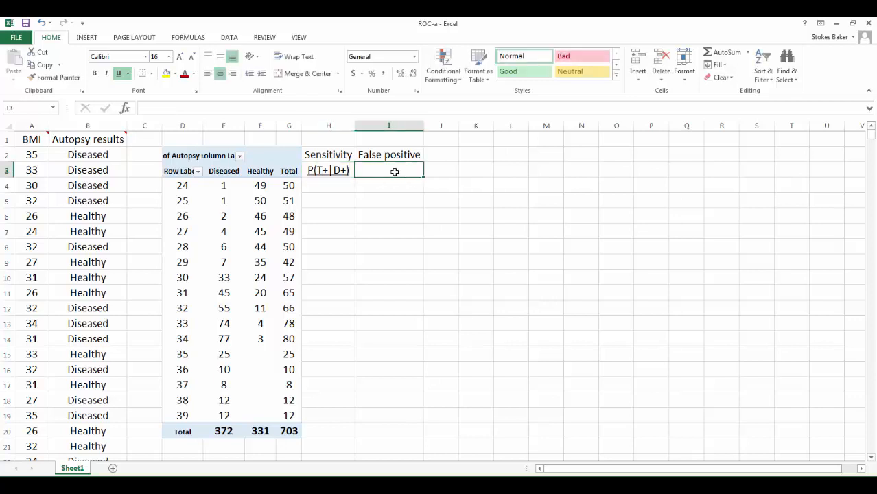
{"action": "type", "text": "P"}
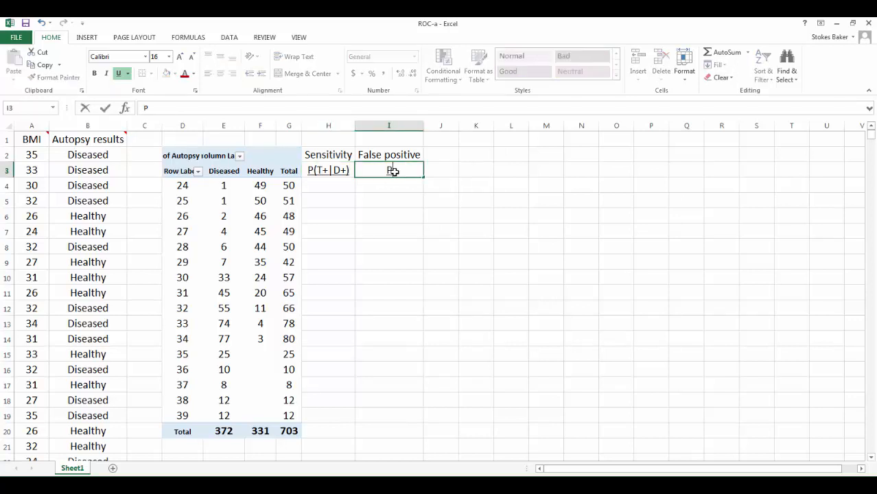
{"action": "type", "text": "(T+|D-)"}
{"action": "left_click", "coordinate": [511, 199]}
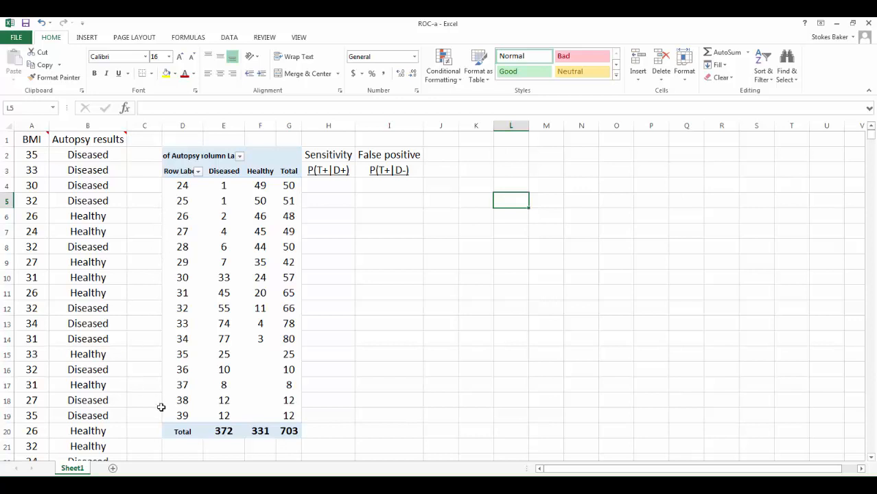
{"action": "left_click", "coordinate": [319, 184]}
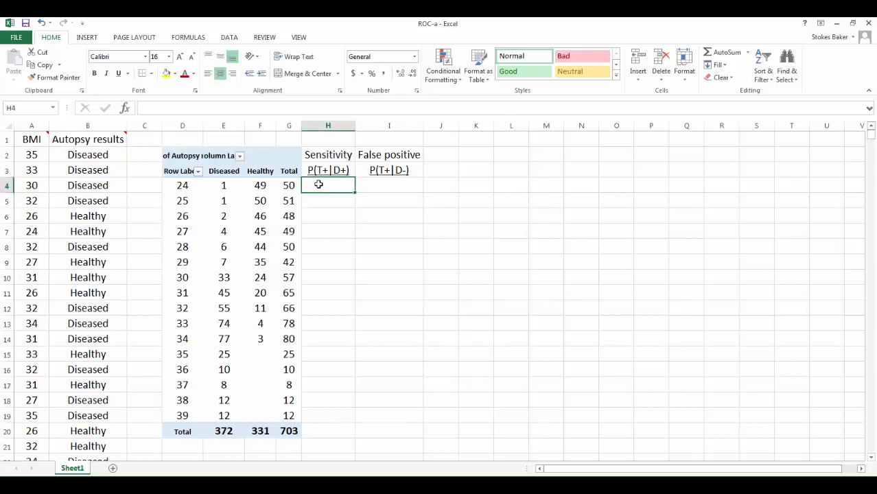
{"action": "type", "text": "="}
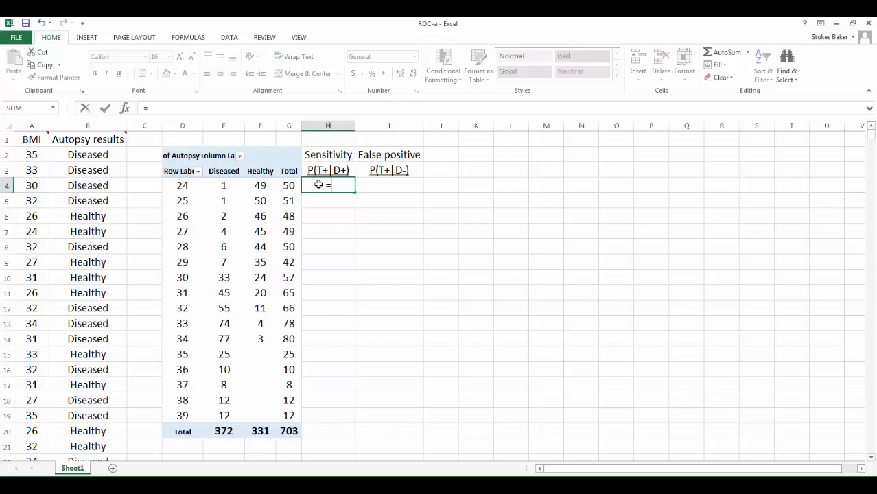
{"action": "type", "text": "SUM("}
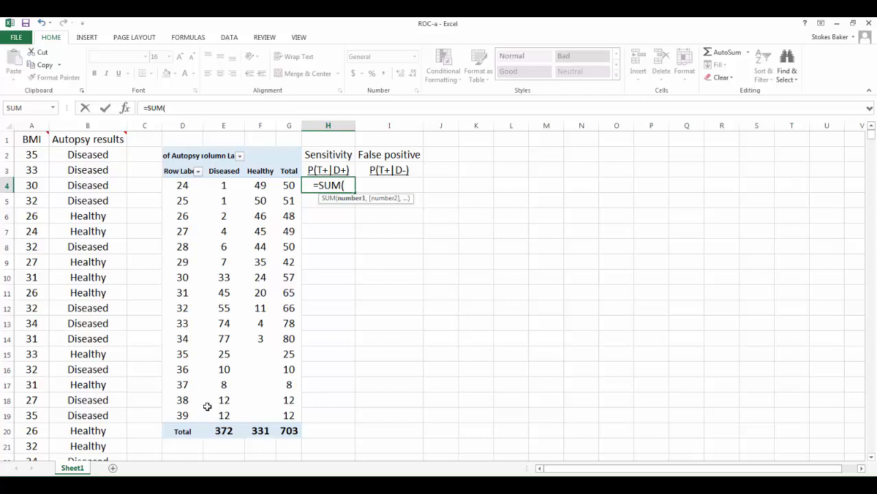
{"action": "left_click", "coordinate": [224, 185]}
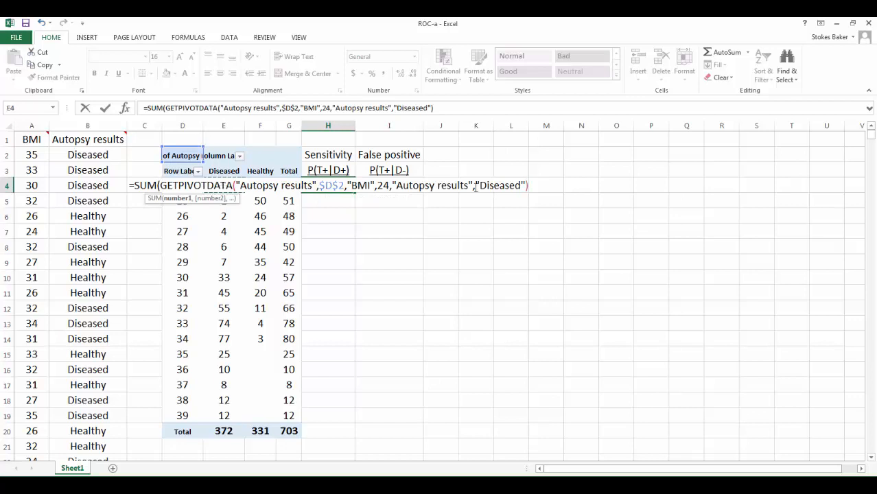
{"action": "key", "text": "Escape"}
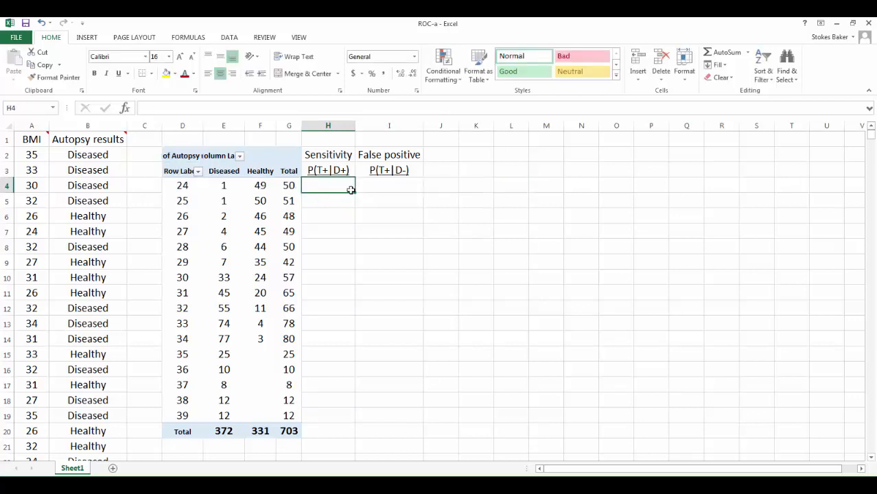
Enter the formula =SUM(E4:E19) in cell H4 to total the Diseased counts for all BMI values.
{"action": "type", "text": "="}
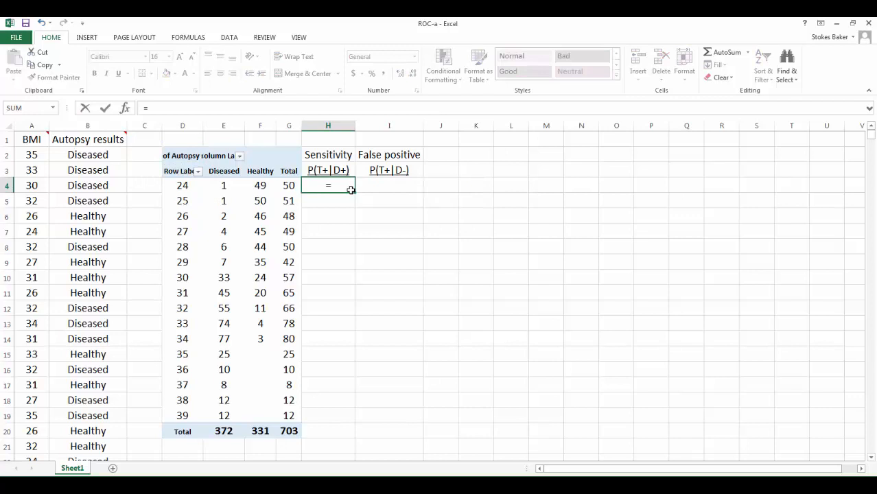
{"action": "type", "text": "SUM("}
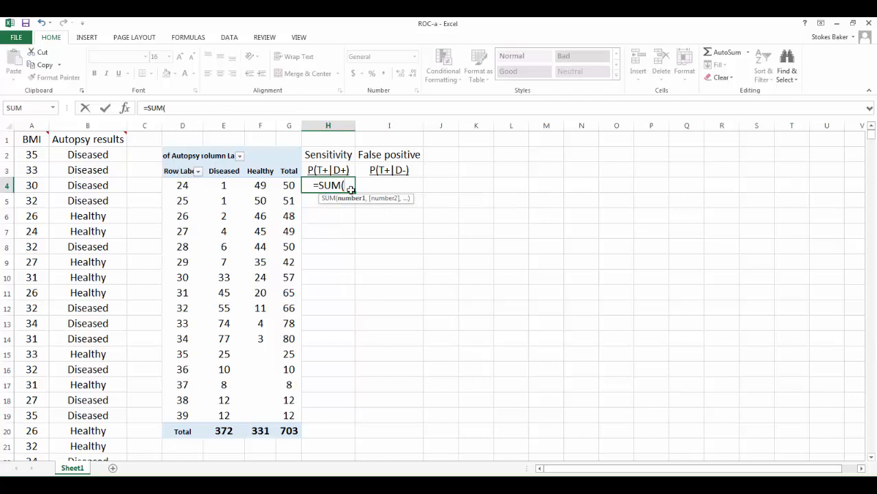
{"action": "type", "text": "E4:"}
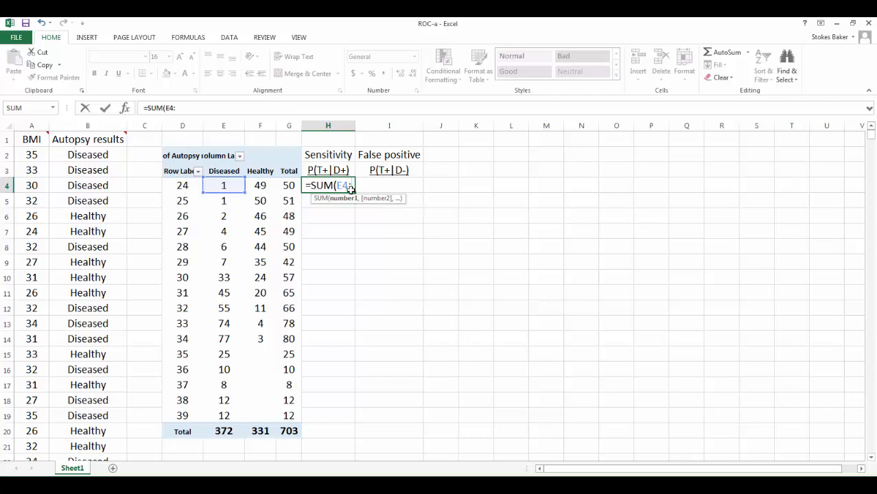
{"action": "type", "text": "E19)"}
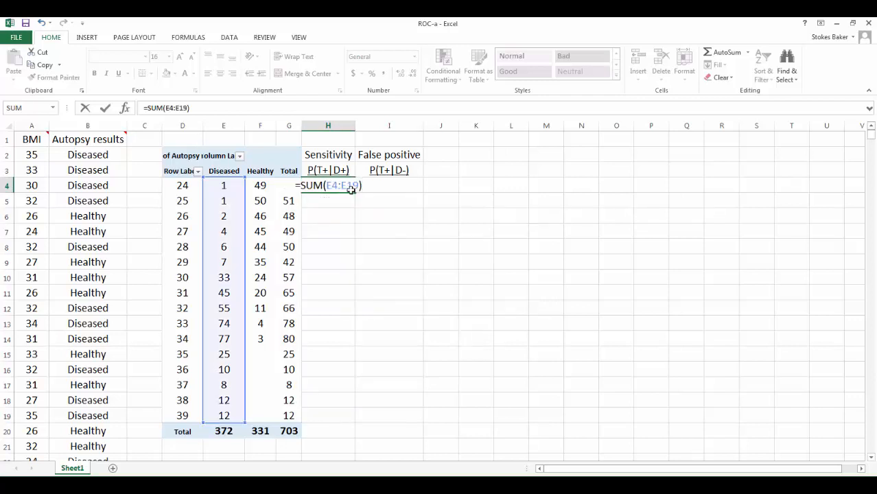
{"action": "key", "text": "Return"}
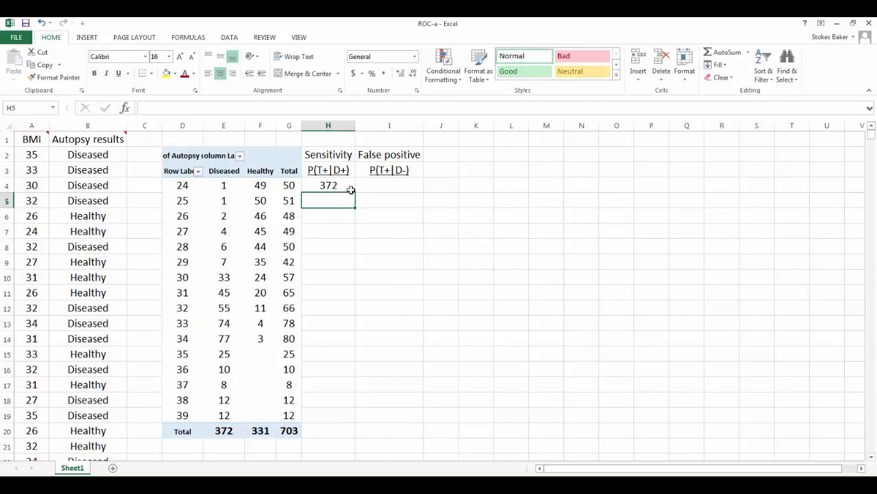
Extend the formula in H4 to divide the Diseased sum by the Diseased total, as =SUM(E4:E19)/E20.
{"action": "left_click", "coordinate": [327, 184]}
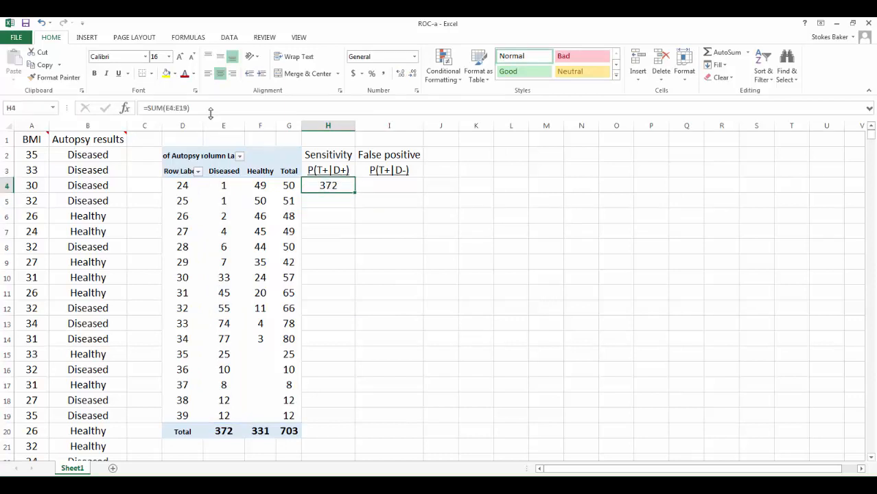
{"action": "left_click", "coordinate": [148, 109]}
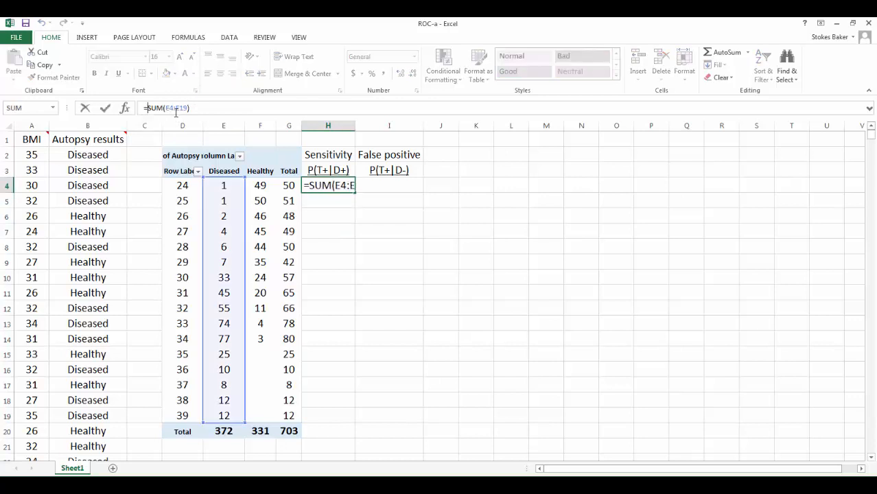
{"action": "type", "text": "("}
{"action": "left_click", "coordinate": [205, 107]}
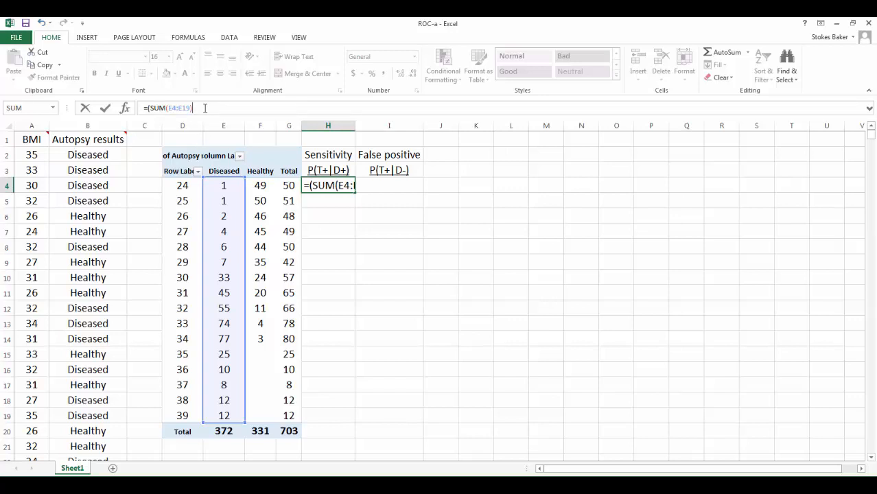
{"action": "type", "text": ")"}
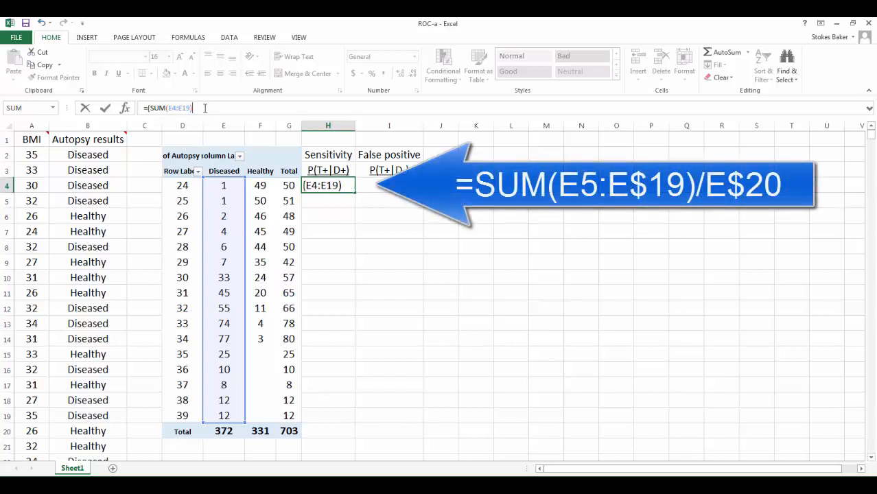
{"action": "type", "text": ")/"}
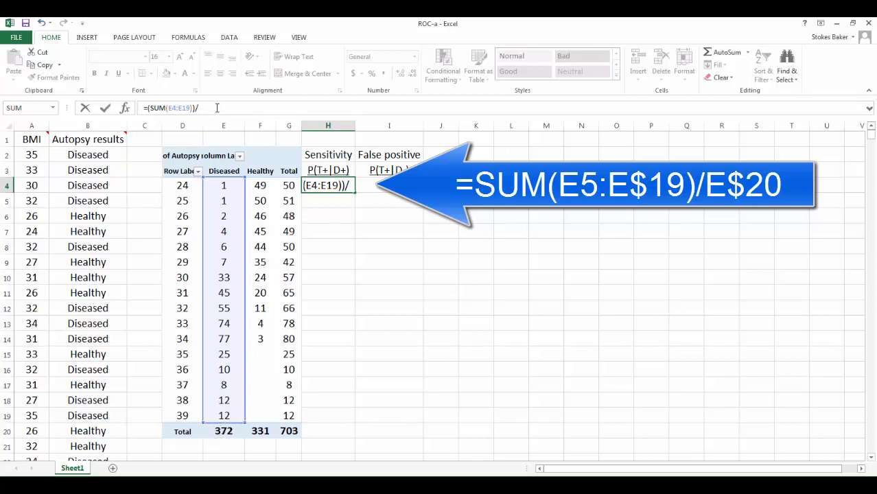
{"action": "type", "text": "E20"}
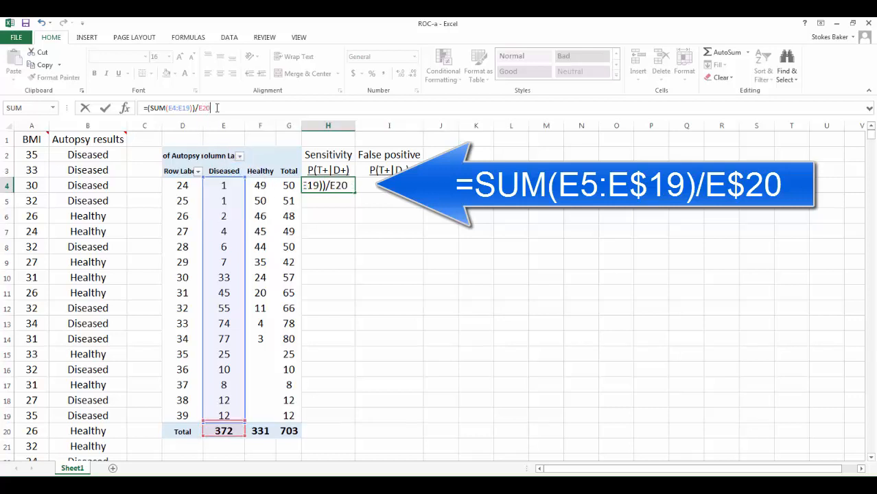
{"action": "left_click", "coordinate": [105, 108]}
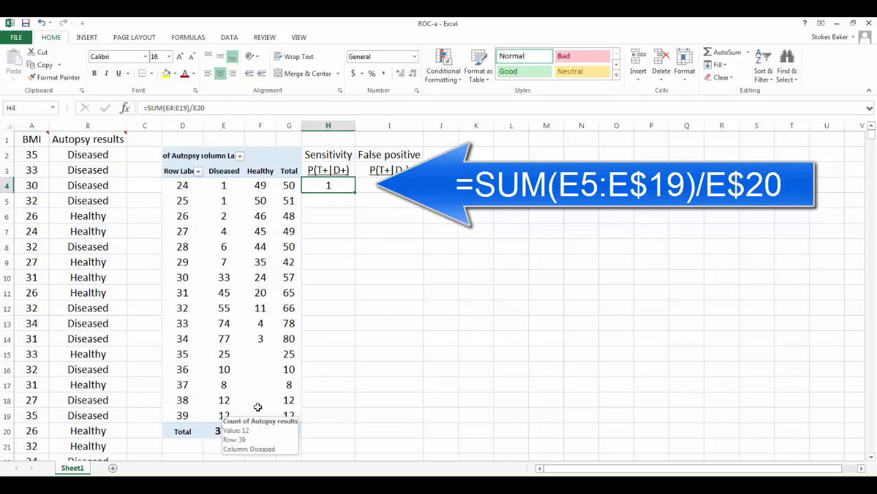
{"action": "left_click", "coordinate": [343, 204]}
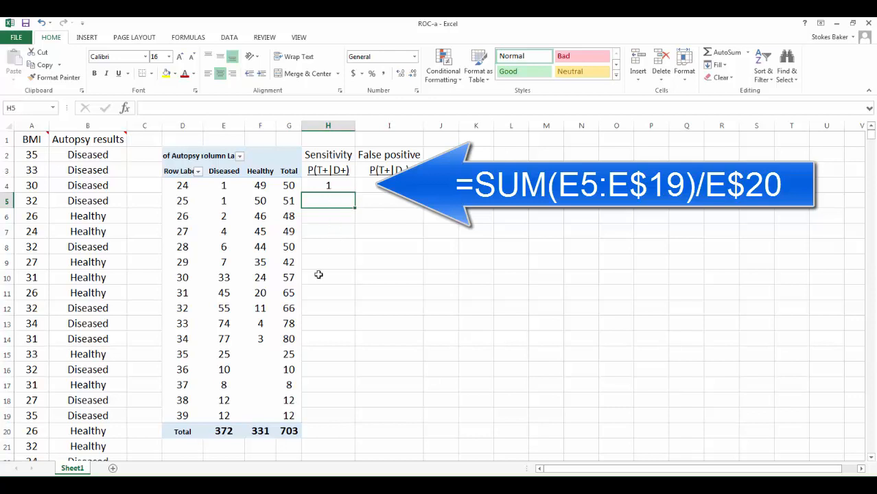
Make the end row and total row references in H4 absolute, so the formula is =SUM(E4:E$19)/E$20.
{"action": "left_click", "coordinate": [329, 187]}
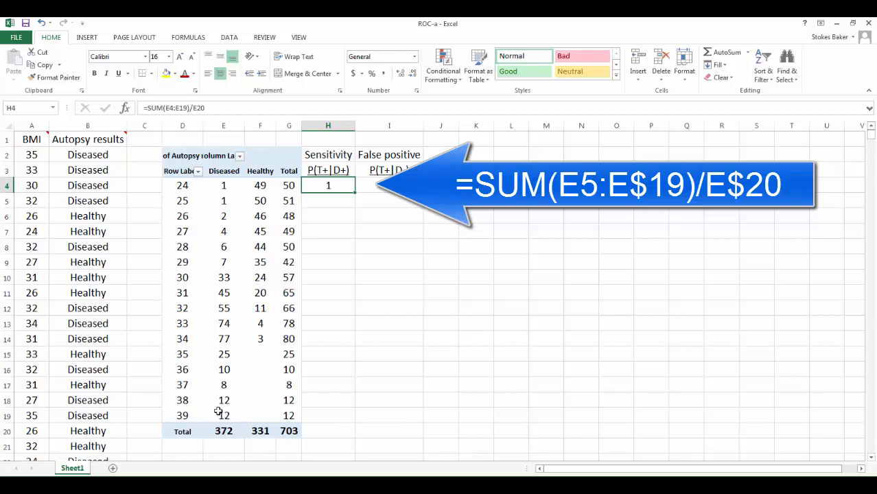
{"action": "mouse_move", "coordinate": [228, 415]}
{"action": "left_click", "coordinate": [180, 108]}
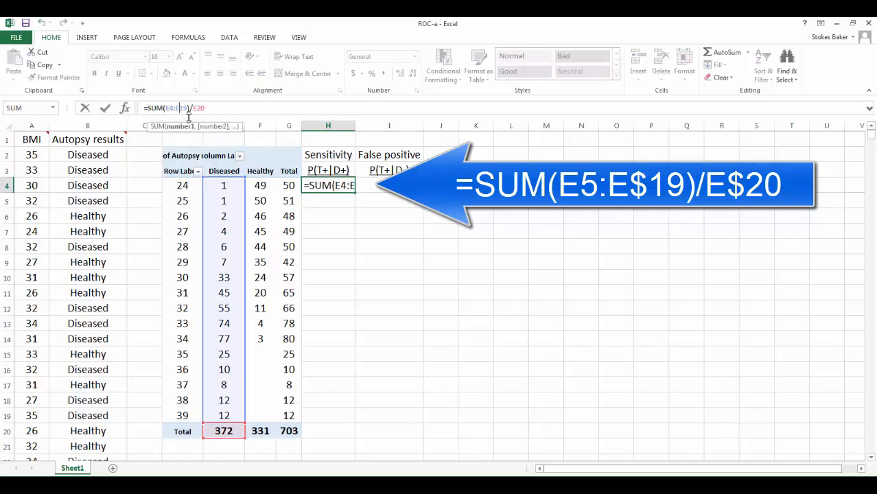
{"action": "type", "text": "$"}
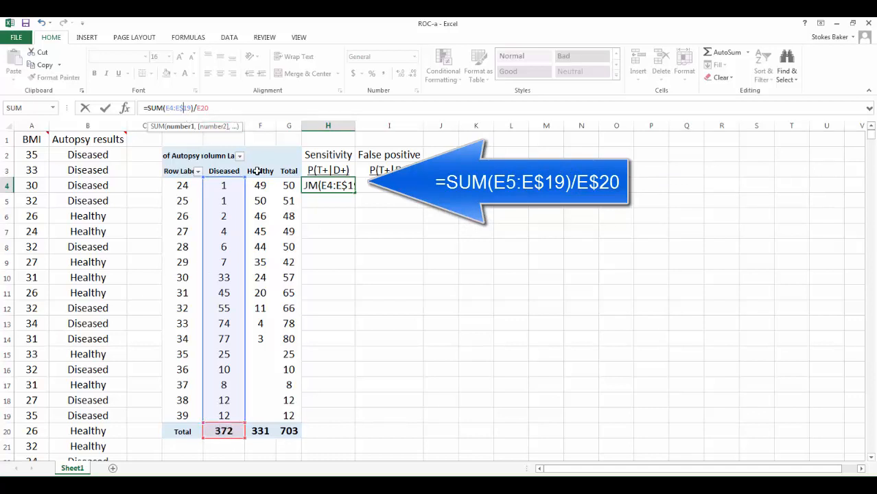
{"action": "left_click", "coordinate": [206, 108]}
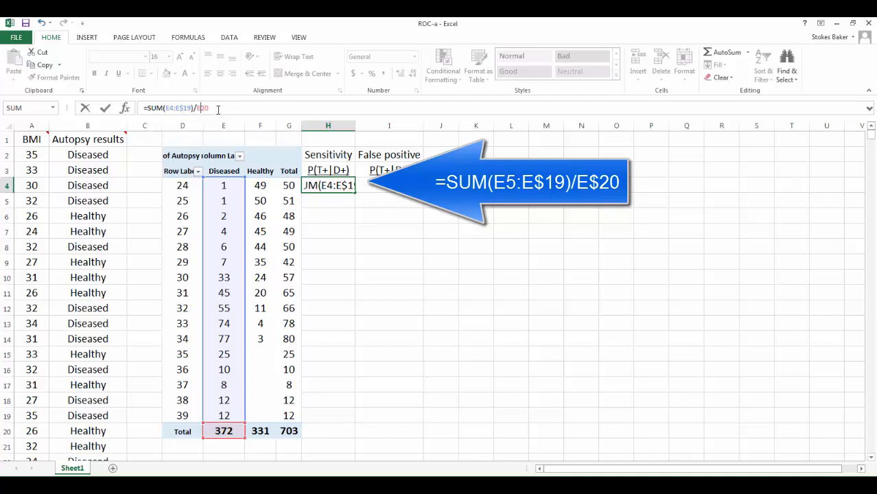
{"action": "type", "text": "$"}
{"action": "key", "text": "ctrl+Return"}
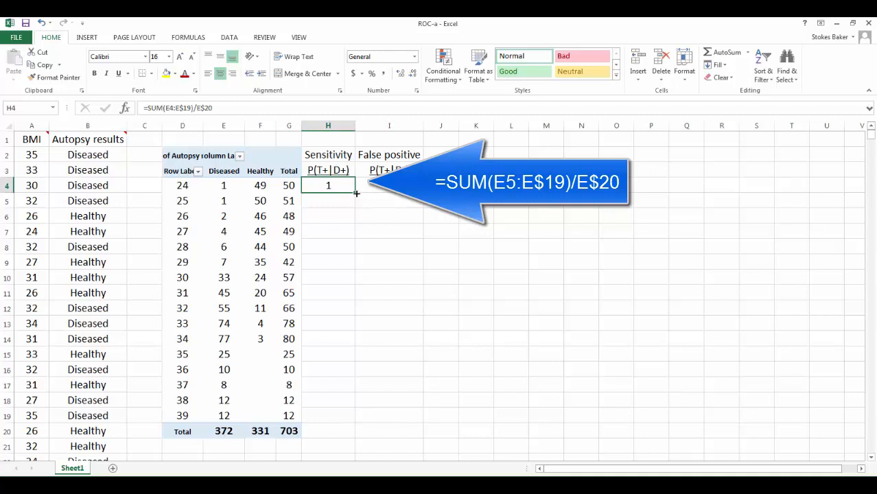
Fill the sensitivity formula from H4 down to H19 and check the cell references of the copy in H18.
{"action": "left_click_drag", "start_coordinate": [354, 192], "coordinate": [341, 422]}
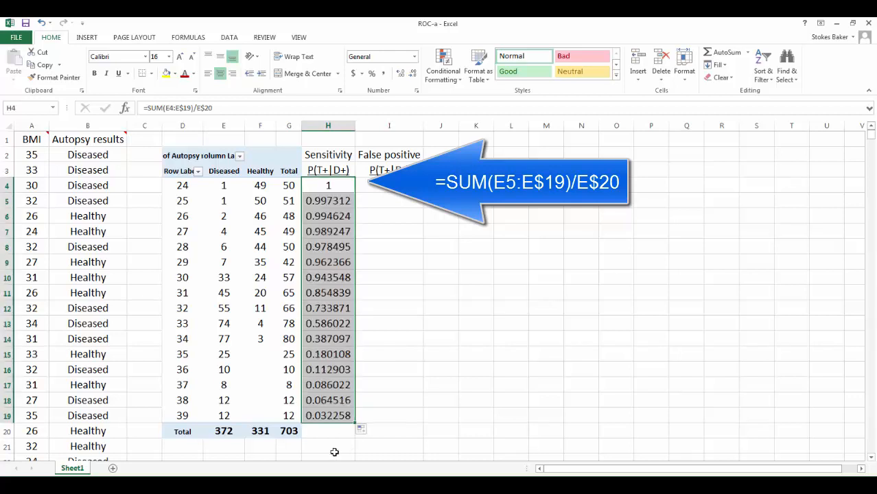
{"action": "left_click", "coordinate": [333, 417]}
{"action": "double_click", "coordinate": [325, 400]}
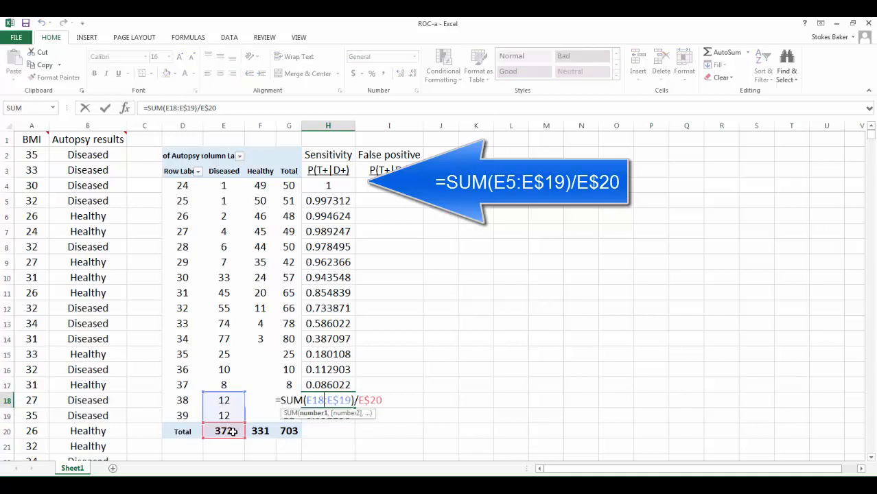
{"action": "key", "text": "Return"}
{"action": "left_click", "coordinate": [408, 412]}
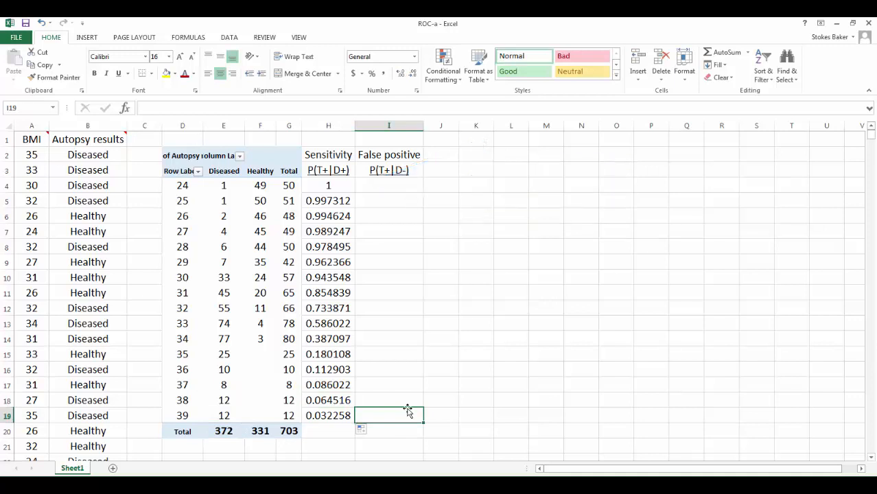
Write the formula =SUM(F4:F19)/F20 in cell I4 for the false positive rate.
{"action": "left_click", "coordinate": [387, 185]}
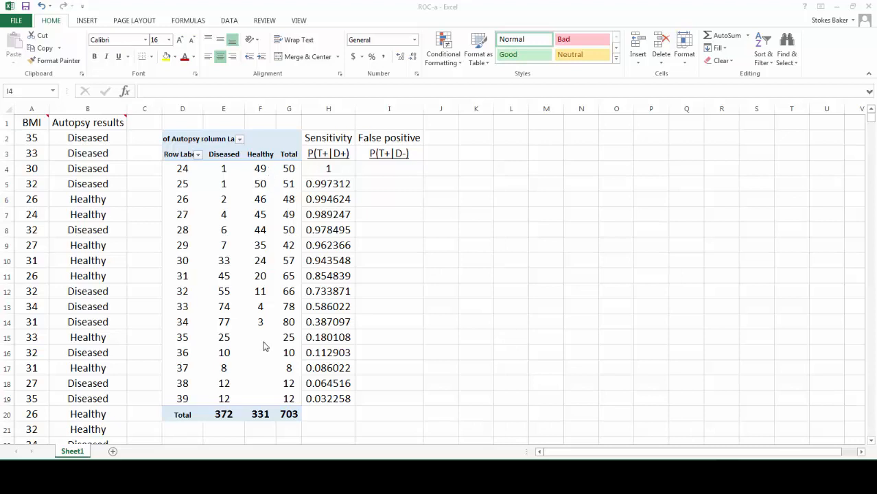
{"action": "left_click", "coordinate": [376, 167]}
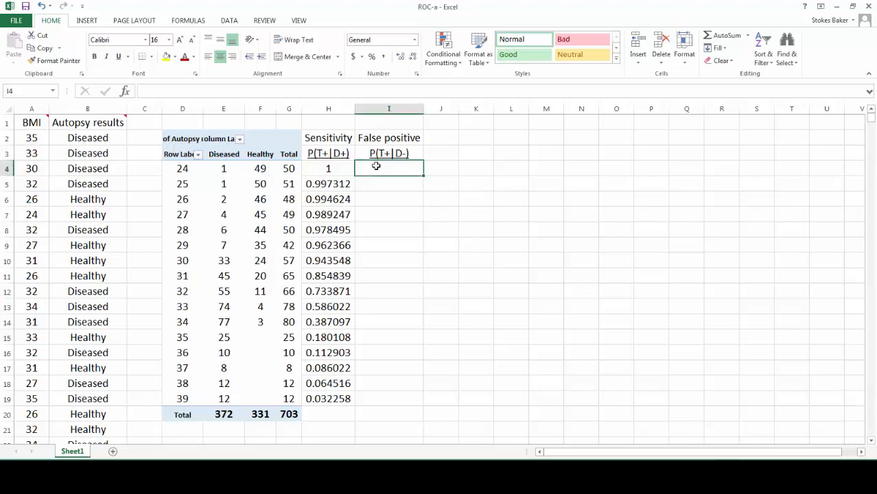
{"action": "type", "text": "="}
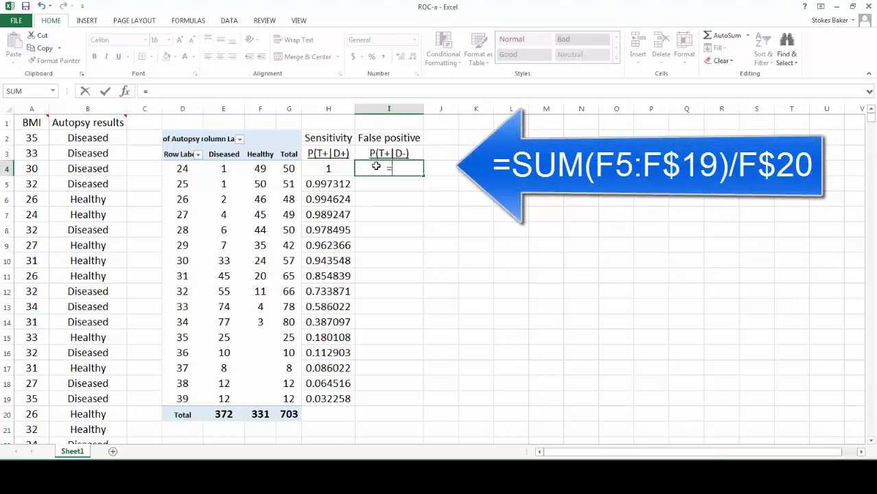
{"action": "type", "text": "SUM("}
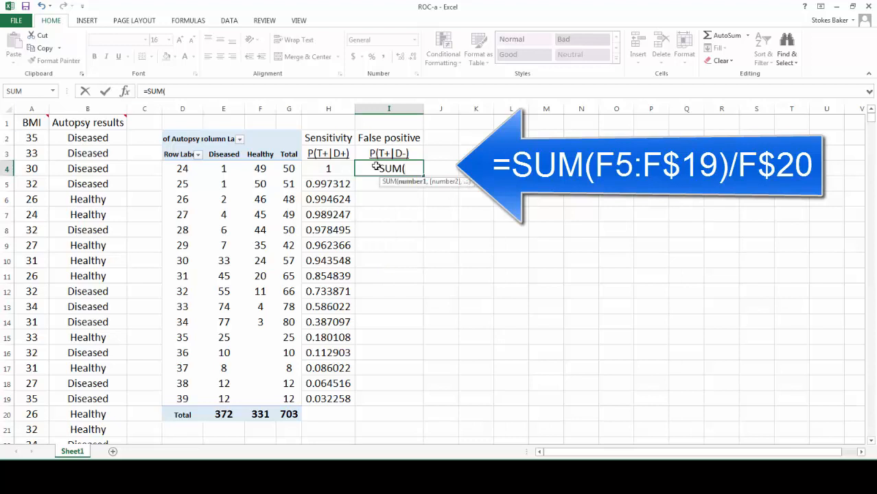
{"action": "type", "text": "F4"}
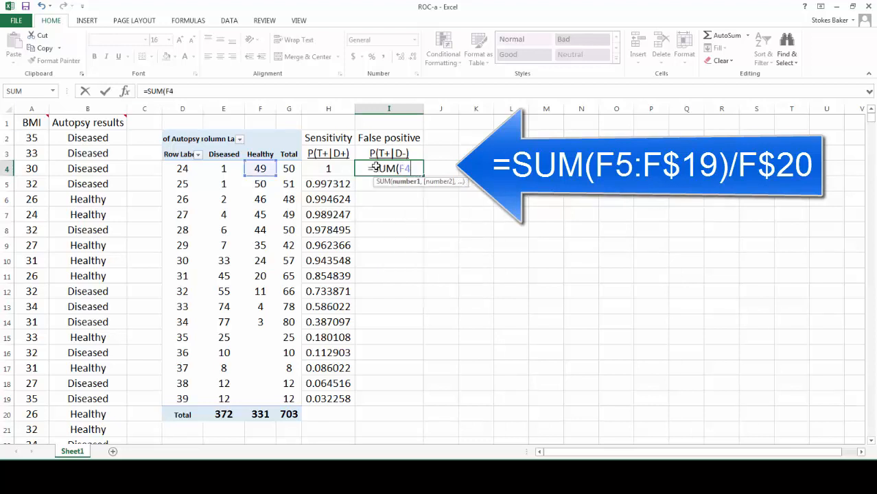
{"action": "type", "text": ":"}
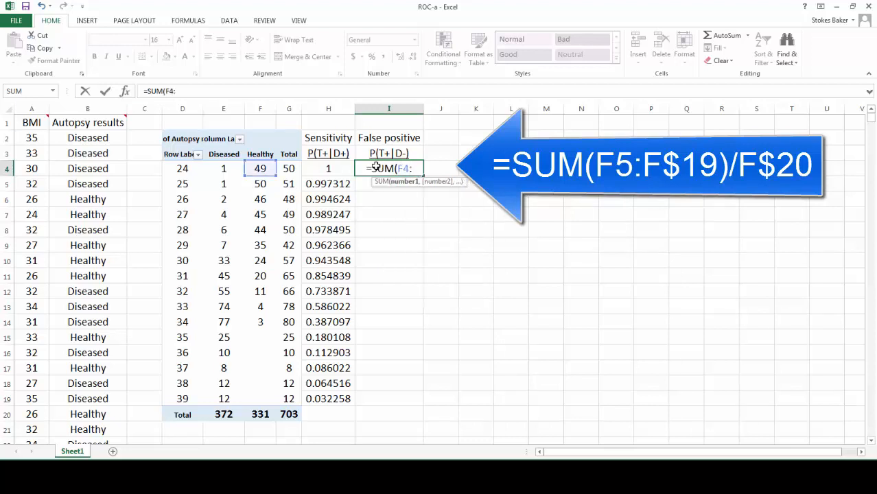
{"action": "type", "text": "F"}
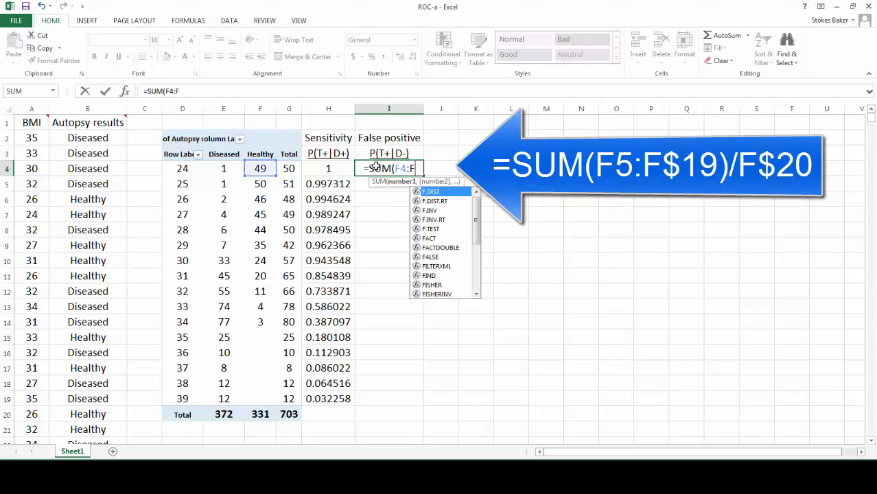
{"action": "type", "text": "19"}
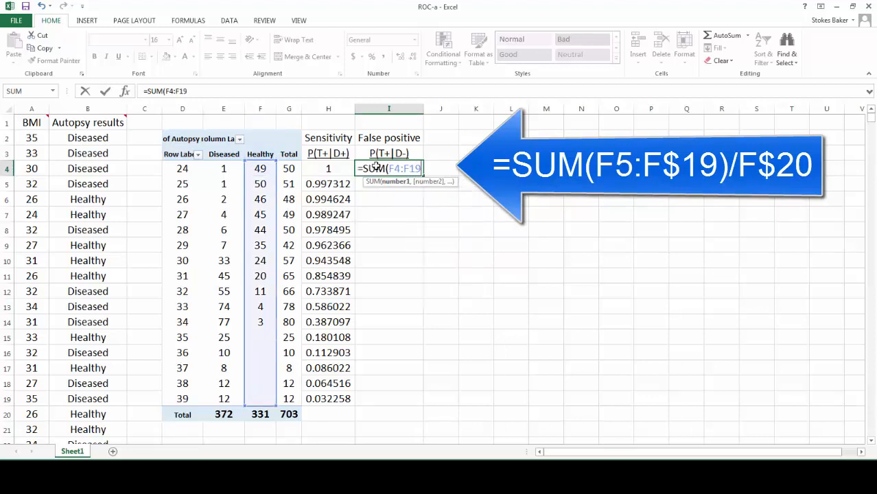
{"action": "type", "text": ")"}
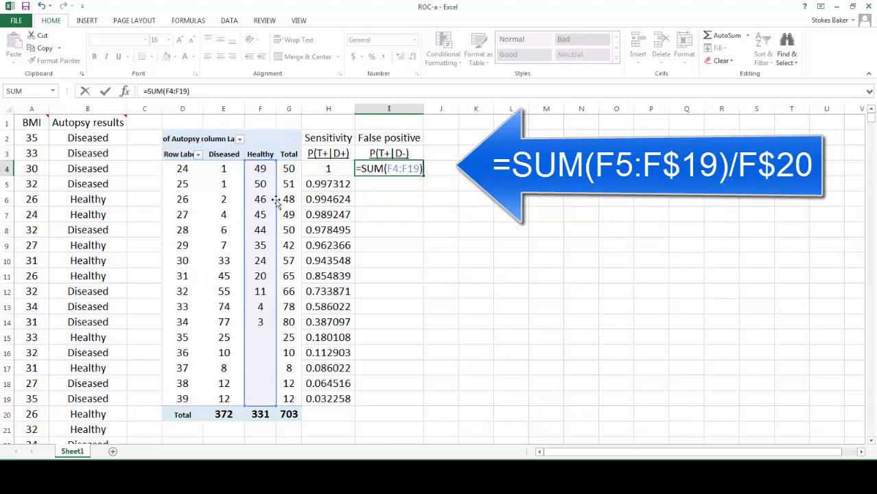
{"action": "type", "text": "/"}
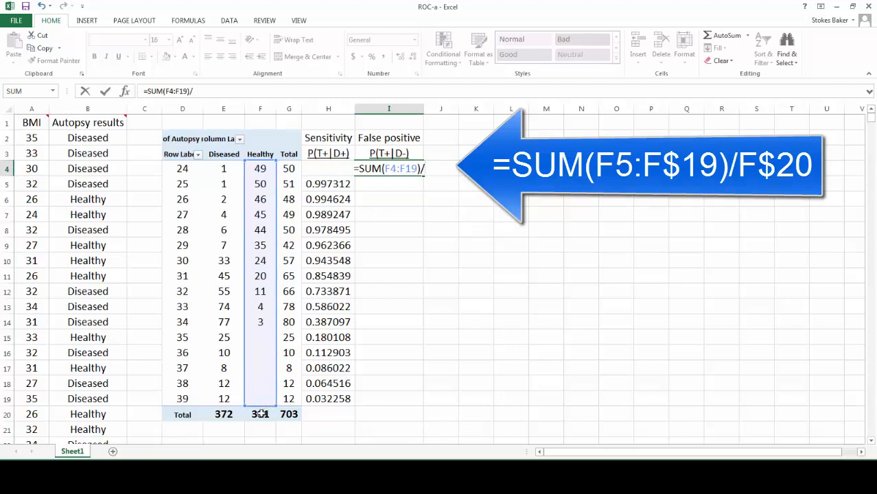
{"action": "type", "text": "F"}
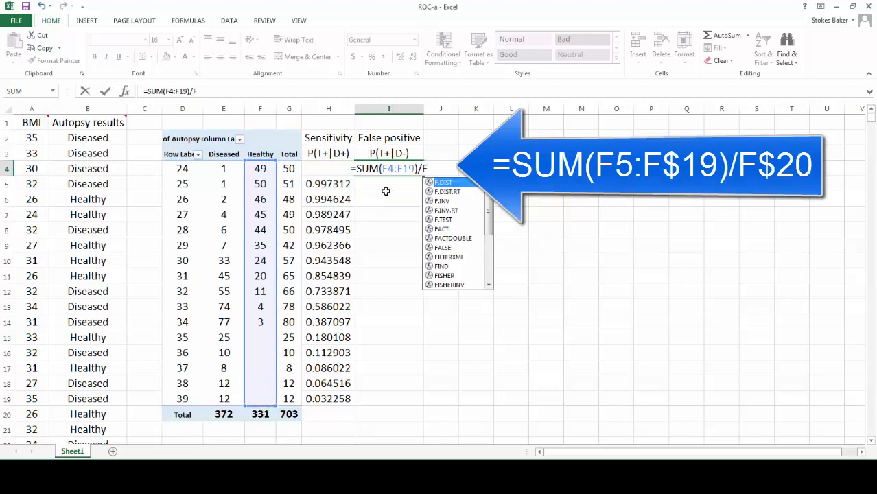
{"action": "type", "text": "20"}
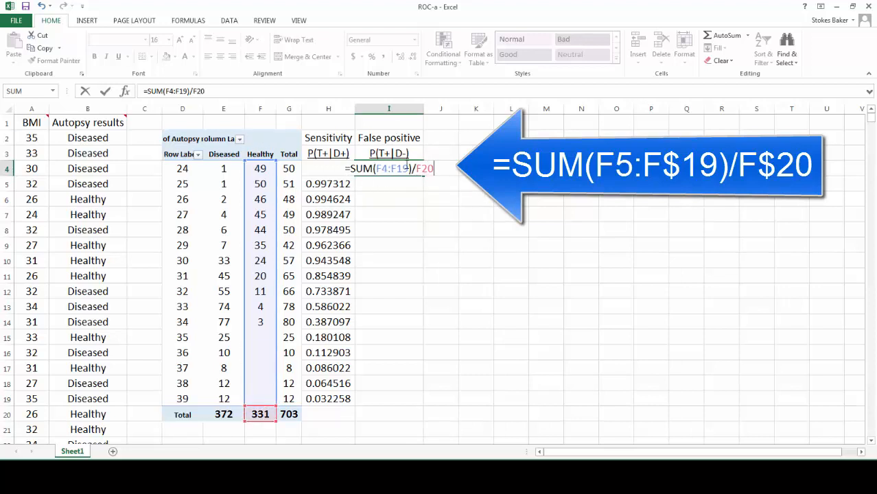
Make the row 19 and row 20 references in I4 absolute, as =SUM(F4:F$19)/F$20, and fill the formula down to I19.
{"action": "left_click", "coordinate": [396, 170]}
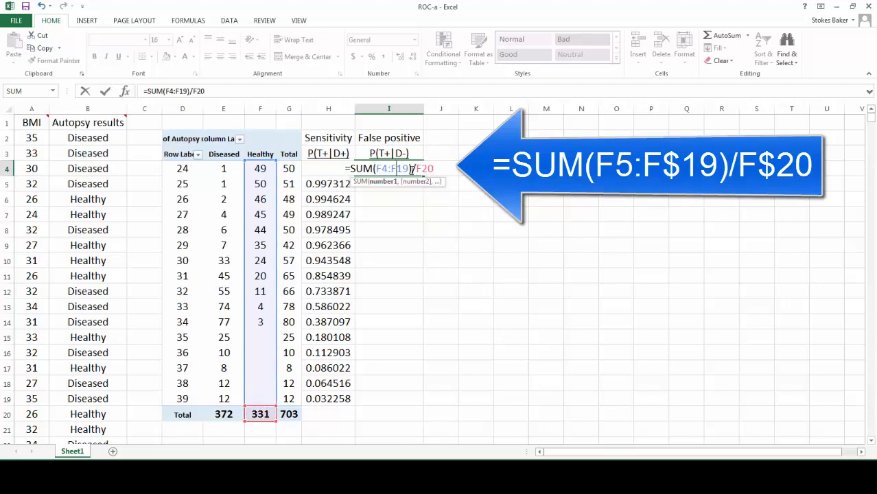
{"action": "type", "text": "$"}
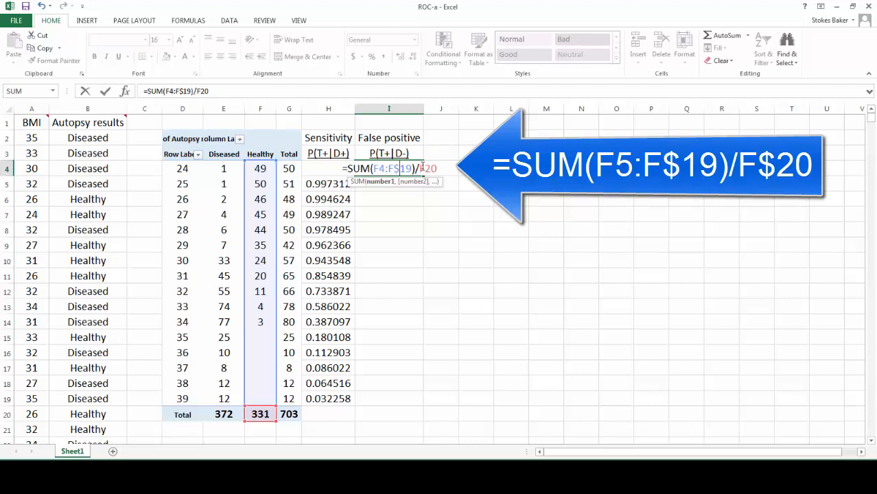
{"action": "left_click", "coordinate": [421, 168]}
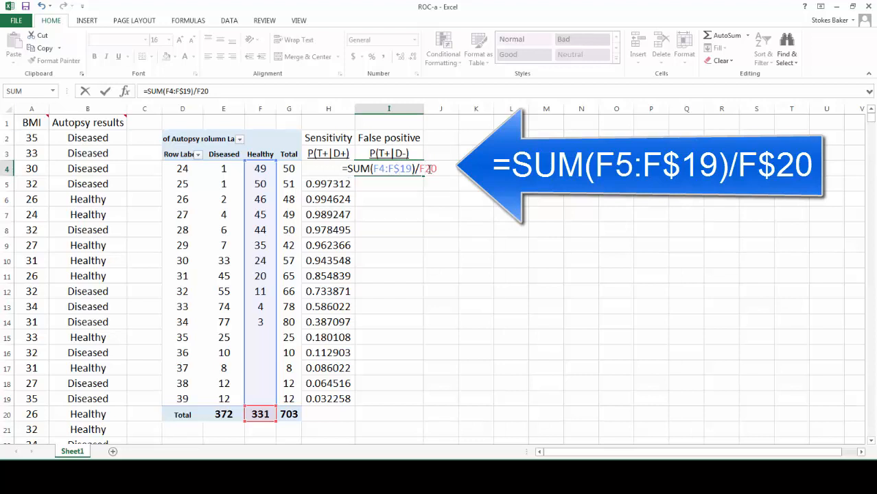
{"action": "left_click", "coordinate": [106, 92]}
{"action": "left_click_drag", "start_coordinate": [423, 176], "coordinate": [408, 397]}
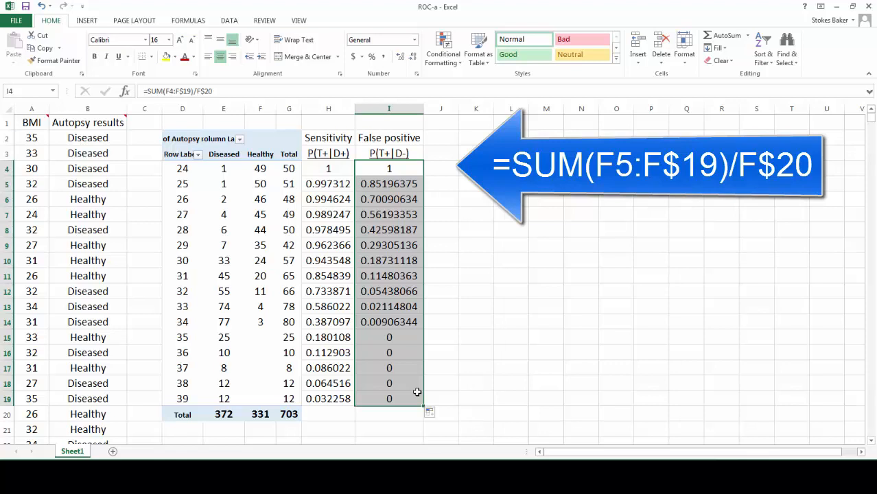
{"action": "left_click", "coordinate": [511, 311]}
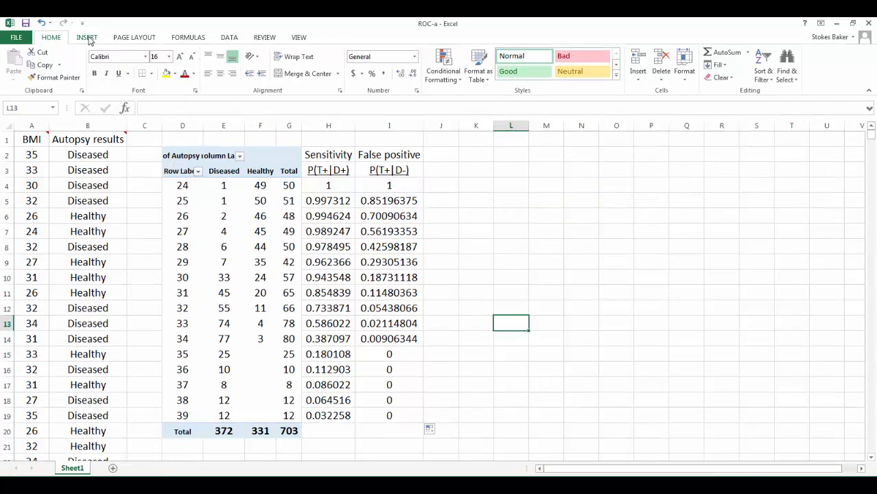
{"action": "left_click", "coordinate": [88, 37]}
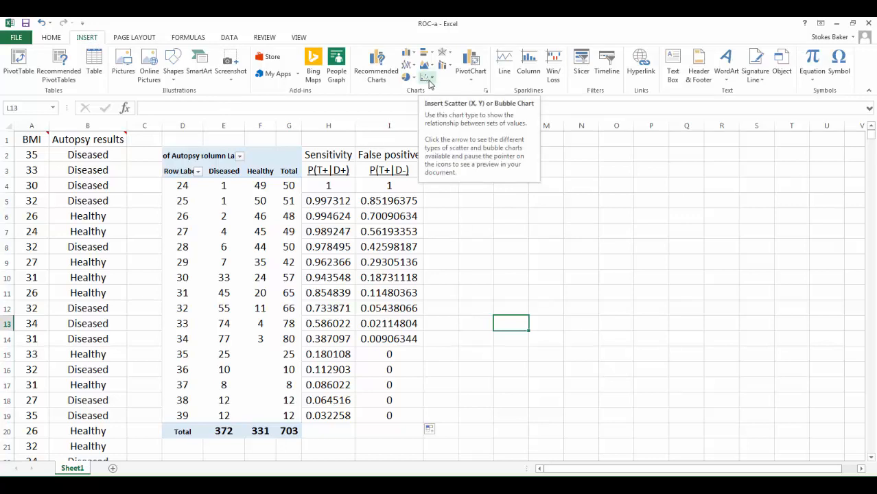
{"action": "left_click", "coordinate": [53, 39]}
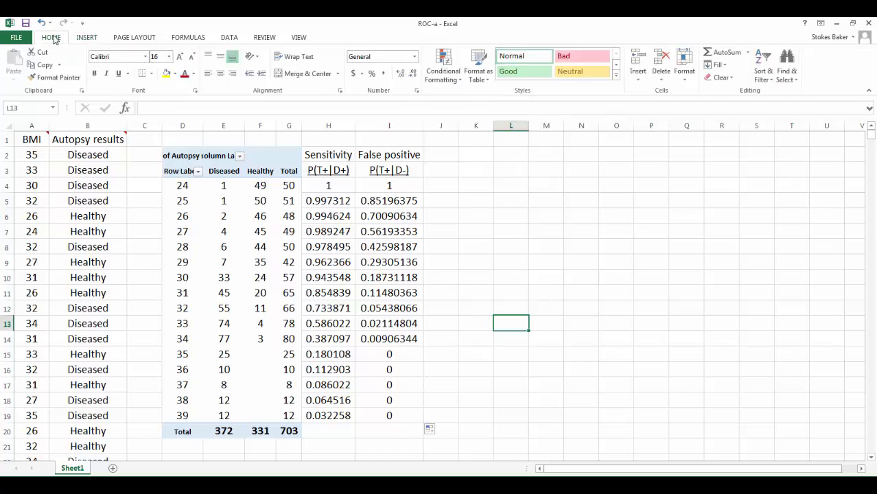
Insert a scatter chart with smooth lines and markers from the sensitivity values in H4:H19.
{"action": "left_click", "coordinate": [94, 39]}
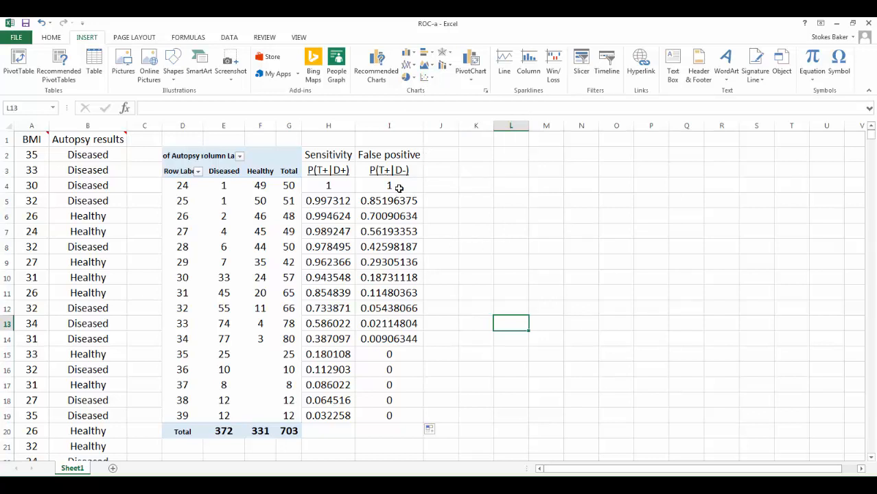
{"action": "left_click_drag", "start_coordinate": [326, 186], "coordinate": [315, 418]}
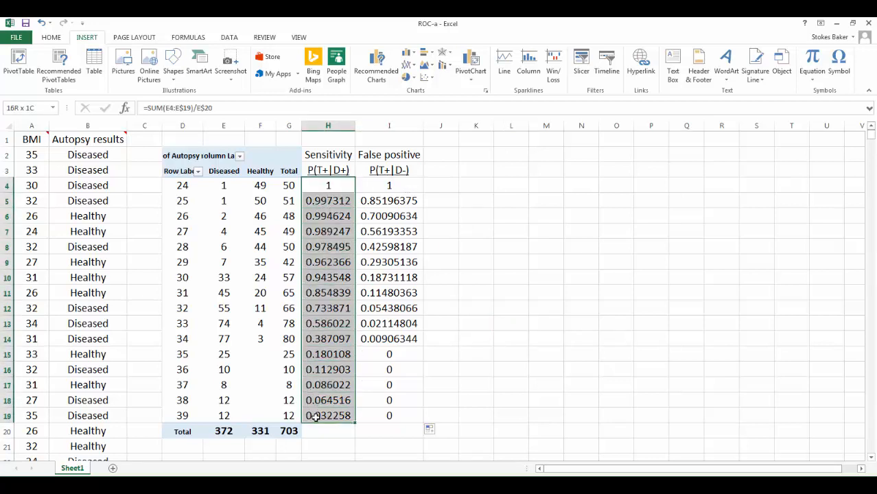
{"action": "left_click", "coordinate": [427, 77]}
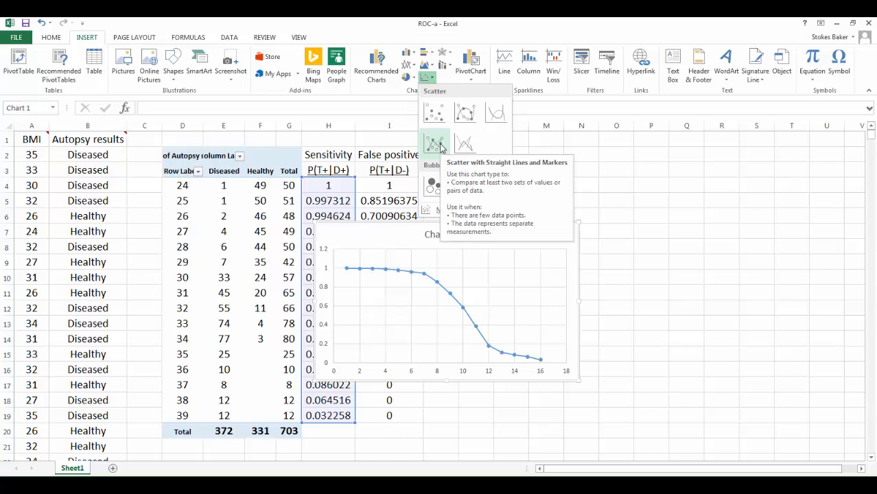
{"action": "left_click", "coordinate": [465, 118]}
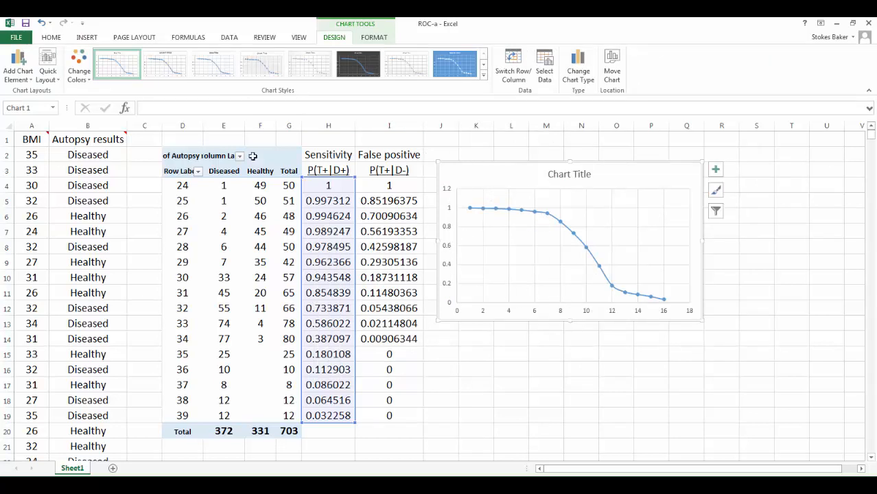
Apply the quick layout with a chart title, axis titles and legend to the chart, and delete the legend.
{"action": "left_click", "coordinate": [45, 64]}
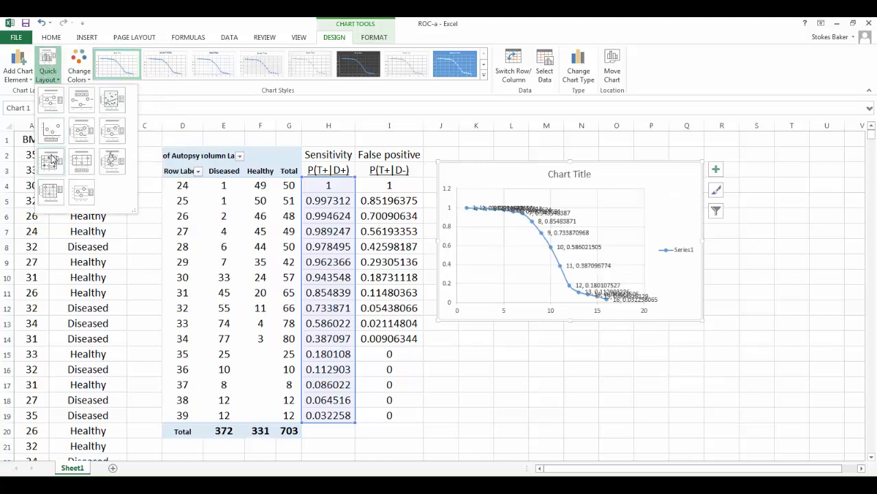
{"action": "left_click", "coordinate": [51, 108]}
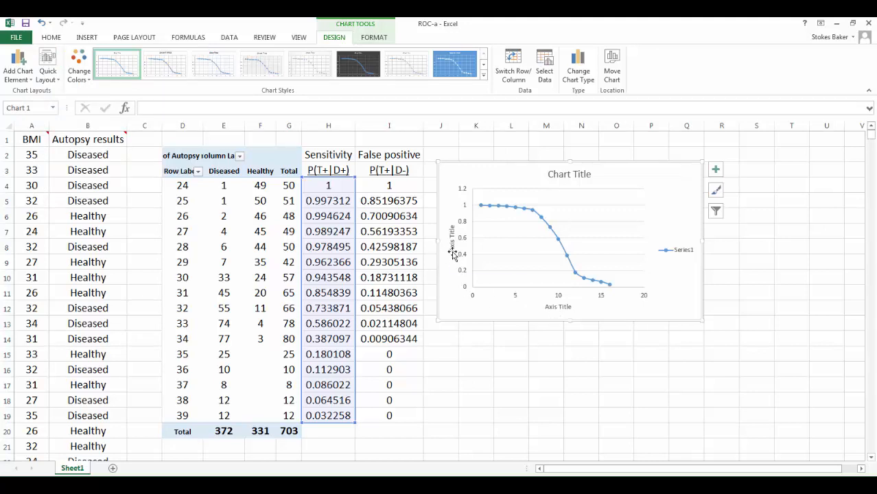
{"action": "left_click", "coordinate": [668, 253]}
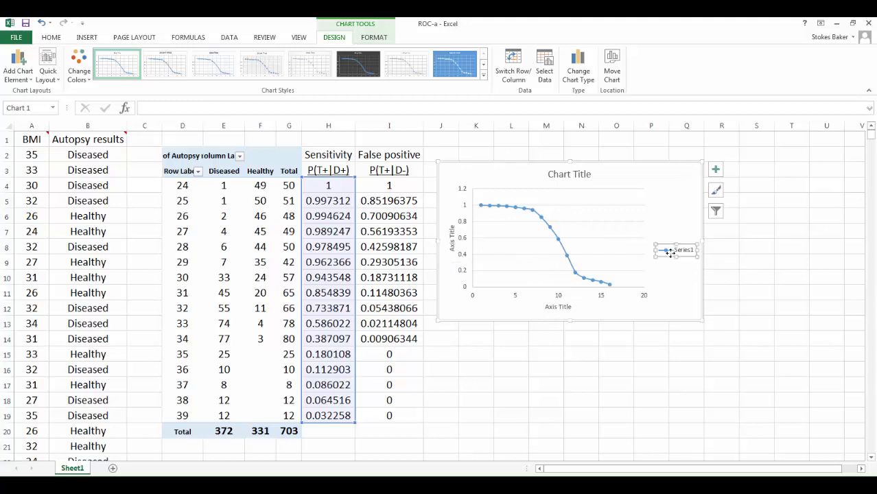
{"action": "key", "text": "Delete"}
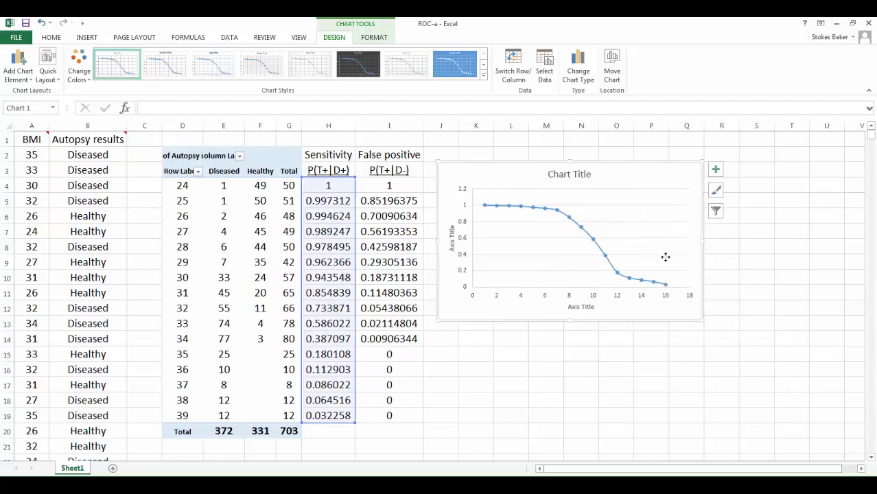
Format the text of the chart title as bold and black.
{"action": "left_click", "coordinate": [548, 174]}
{"action": "left_click_drag", "start_coordinate": [549, 175], "coordinate": [623, 174]}
{"action": "left_click", "coordinate": [52, 41]}
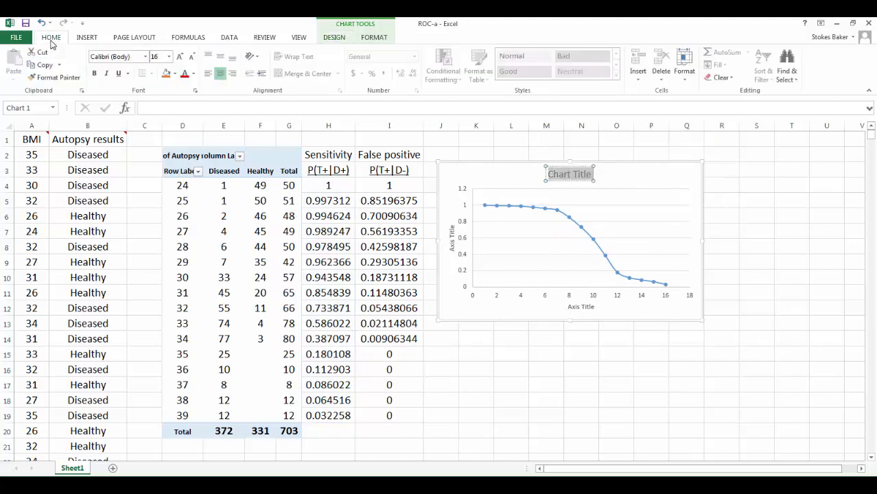
{"action": "left_click", "coordinate": [194, 75]}
{"action": "left_click", "coordinate": [197, 115]}
Format the vertical axis title in black with a font size of 14.
{"action": "left_click", "coordinate": [457, 192]}
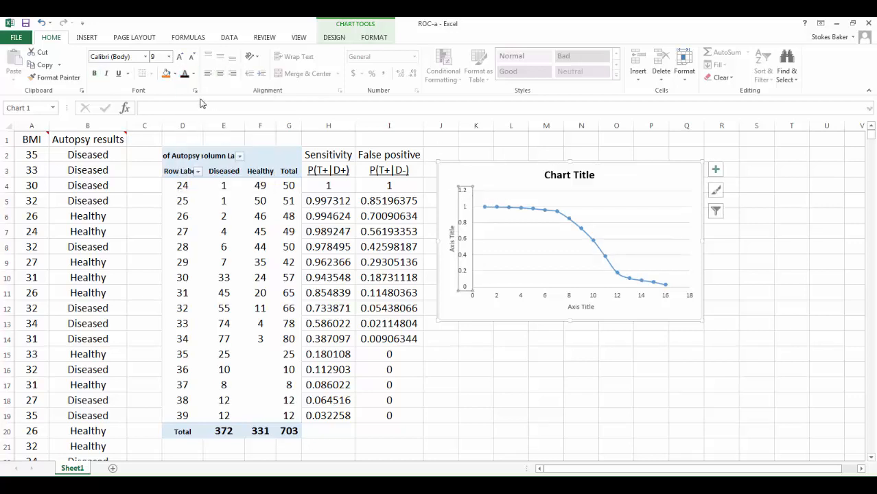
{"action": "left_click", "coordinate": [169, 57]}
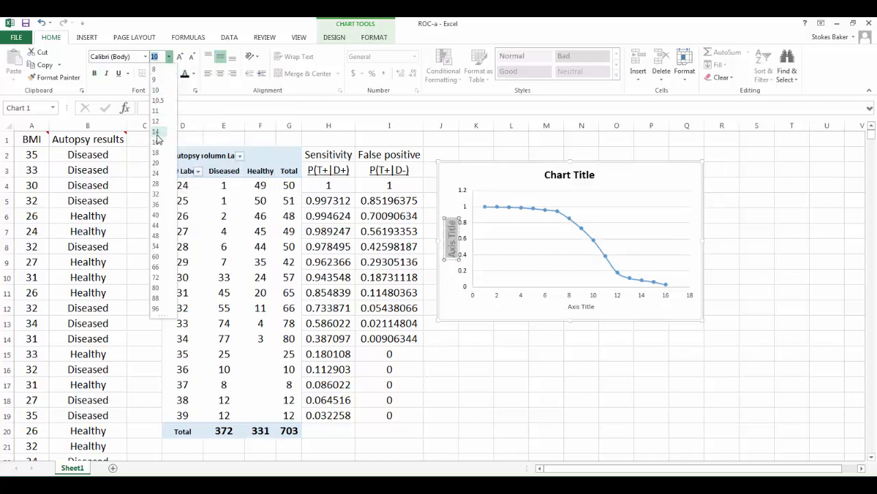
{"action": "left_click", "coordinate": [157, 132]}
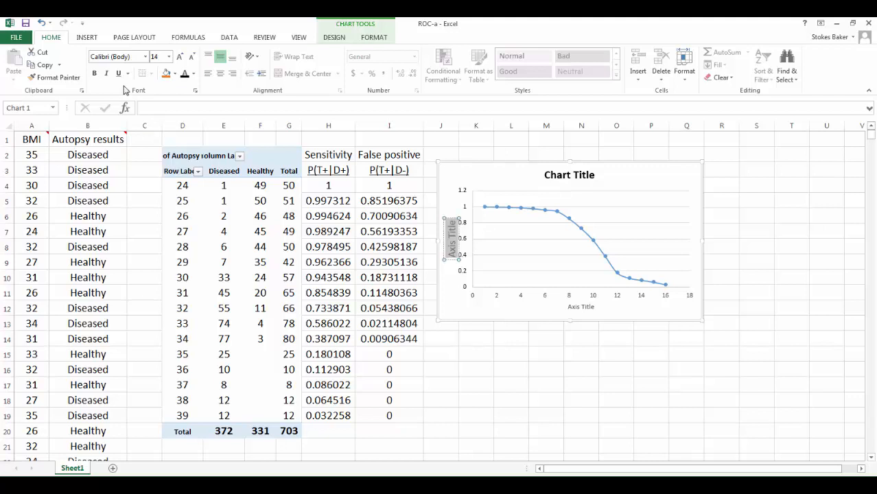
{"action": "left_click", "coordinate": [184, 74]}
Set the font size of the horizontal axis numbers to 12.
{"action": "left_click", "coordinate": [521, 296]}
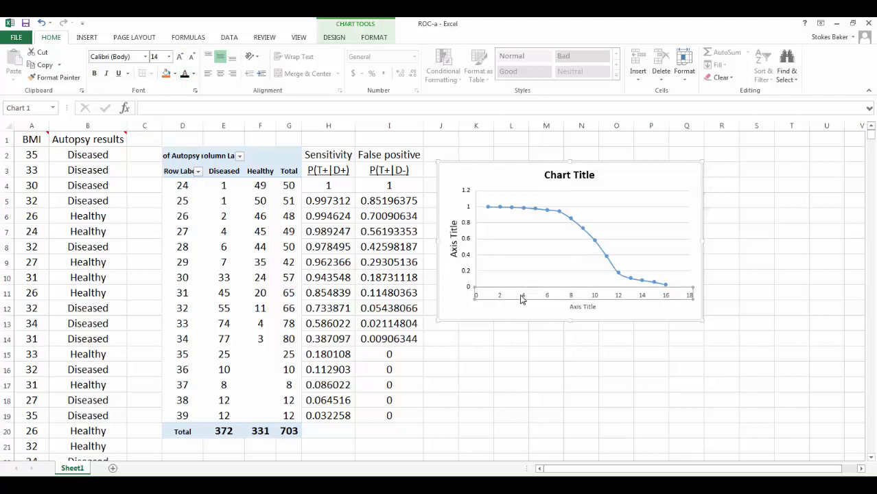
{"action": "left_click", "coordinate": [169, 57]}
{"action": "left_click", "coordinate": [155, 131]}
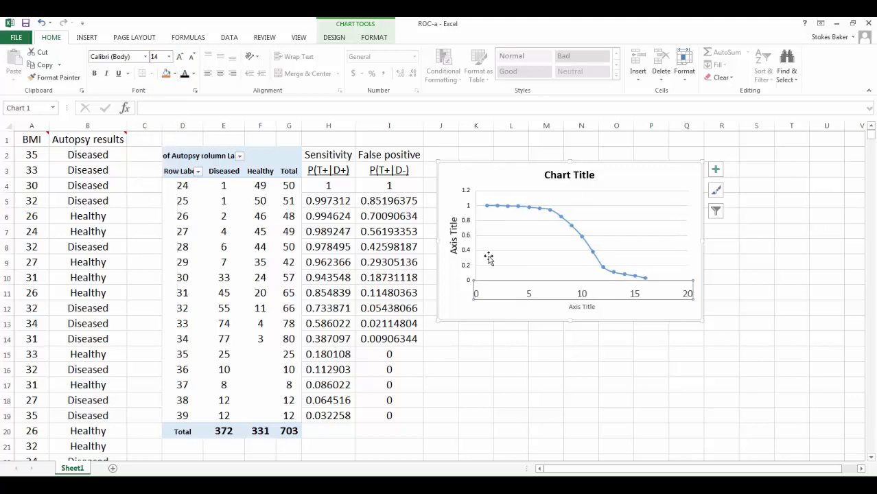
{"action": "left_click", "coordinate": [169, 57]}
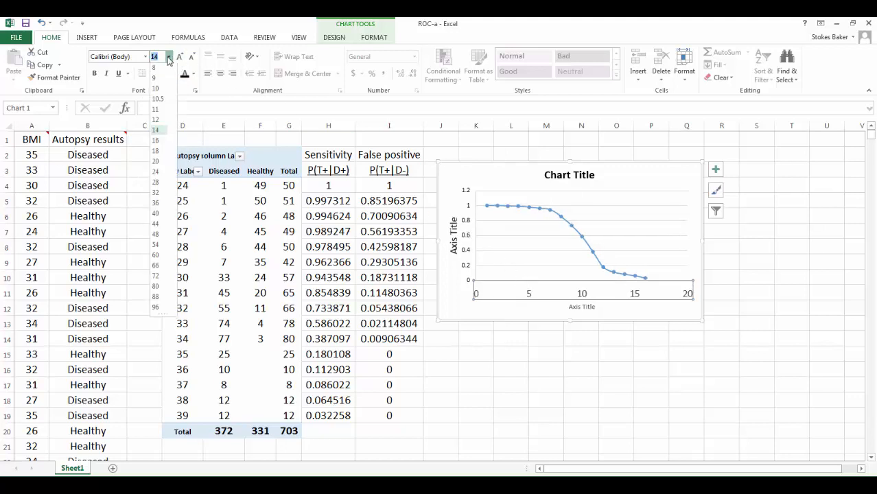
{"action": "left_click", "coordinate": [155, 120]}
Set the font size of the horizontal axis title to 12.
{"action": "left_click", "coordinate": [574, 307]}
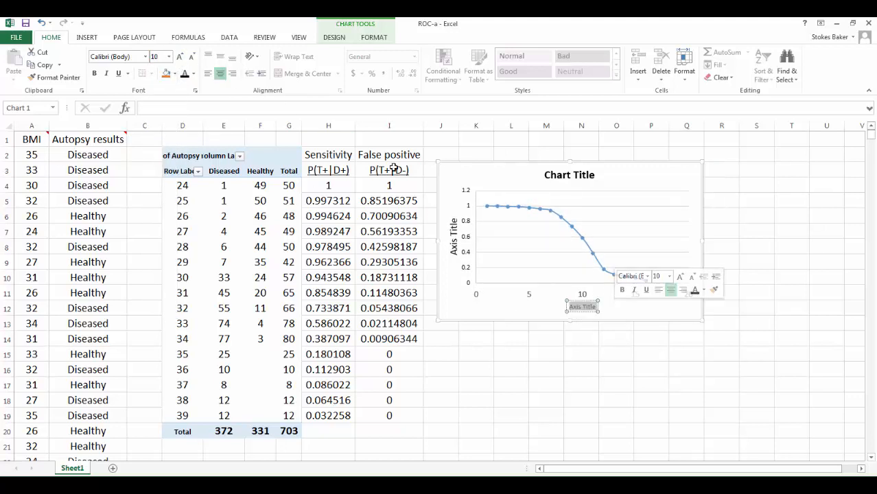
{"action": "left_click", "coordinate": [169, 57]}
{"action": "left_click", "coordinate": [155, 120]}
{"action": "left_click", "coordinate": [511, 354]}
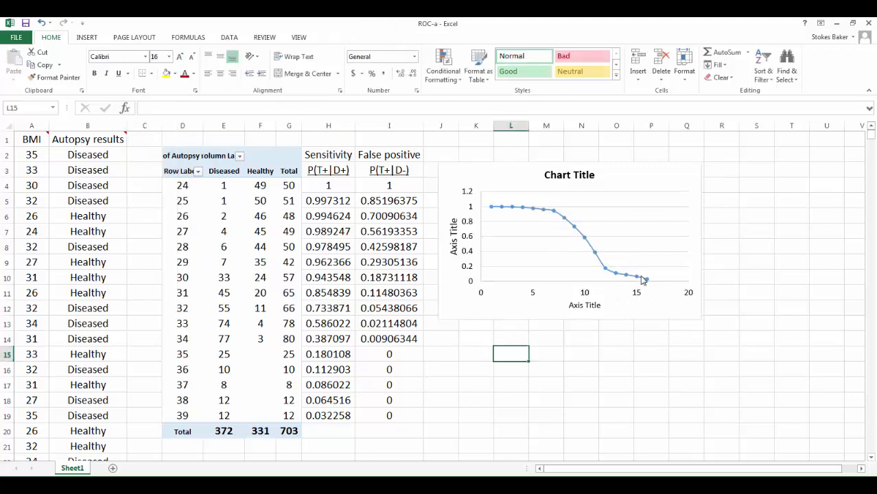
Examine the plotted curve and which cells its data series takes its values from.
{"action": "mouse_move", "coordinate": [644, 279]}
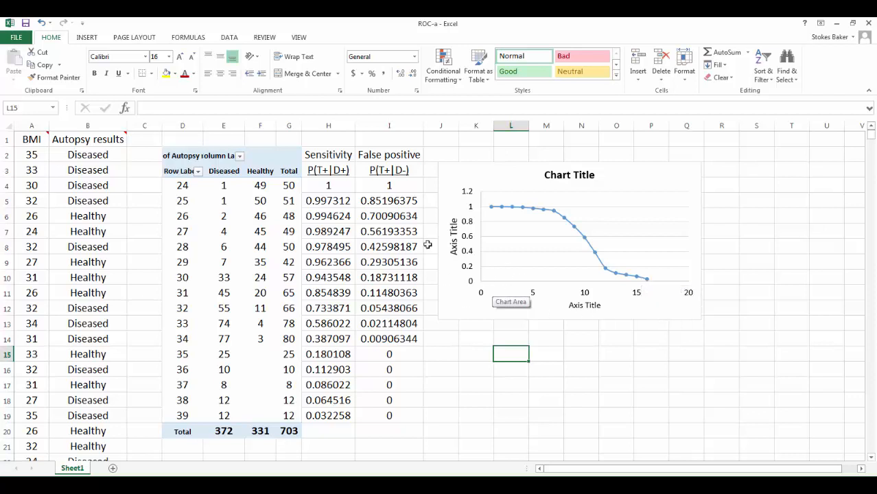
{"action": "left_click", "coordinate": [497, 208]}
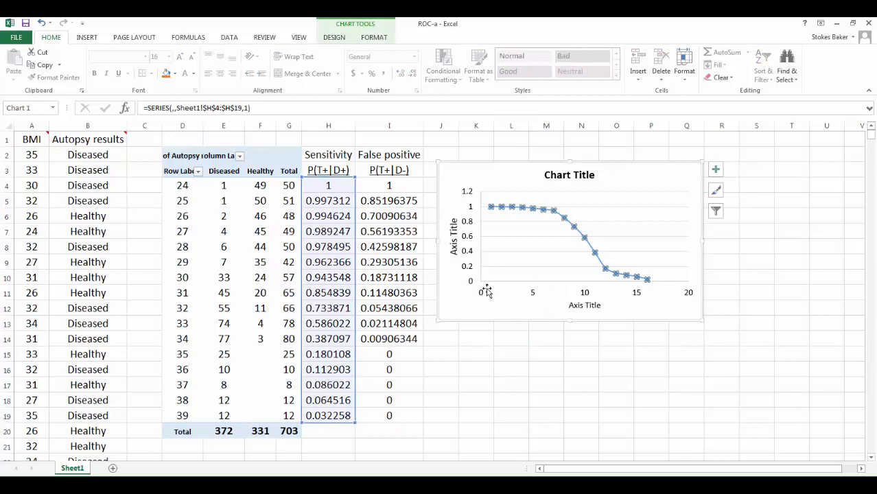
{"action": "left_click", "coordinate": [580, 356]}
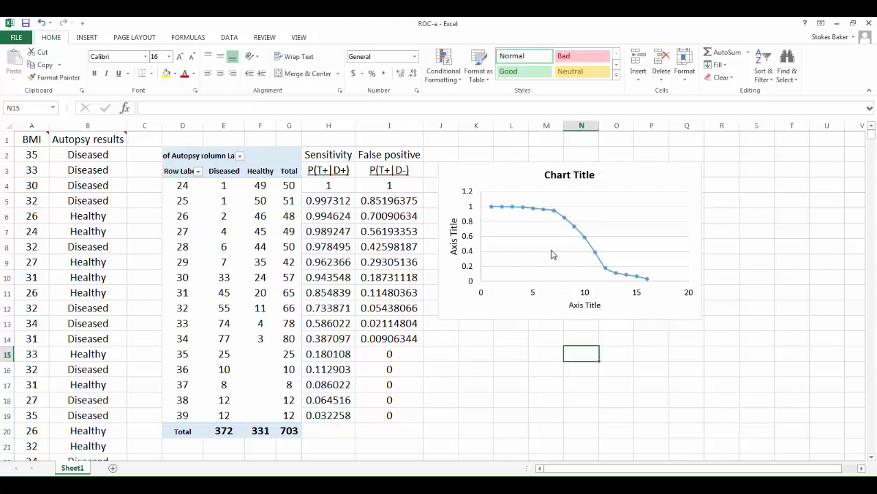
Edit Series1 in the chart's data source so its X values are the false positive rates in I4:I19.
{"action": "left_click", "coordinate": [544, 211]}
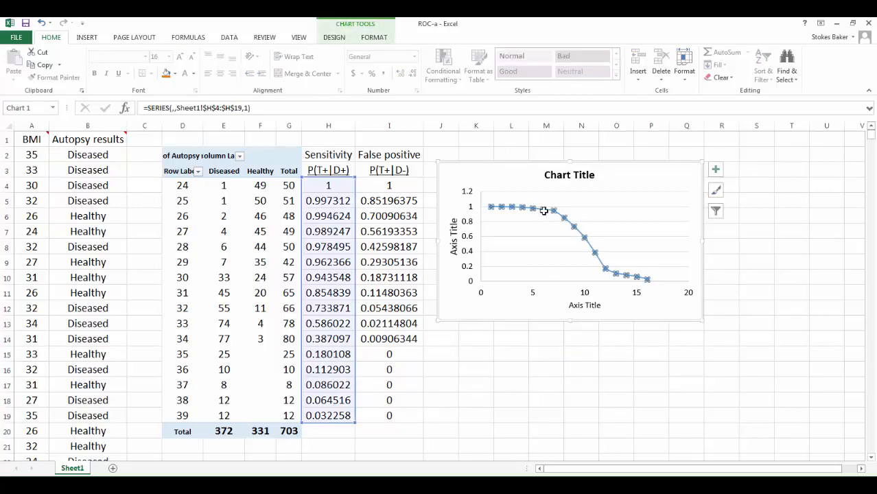
{"action": "left_click", "coordinate": [362, 26]}
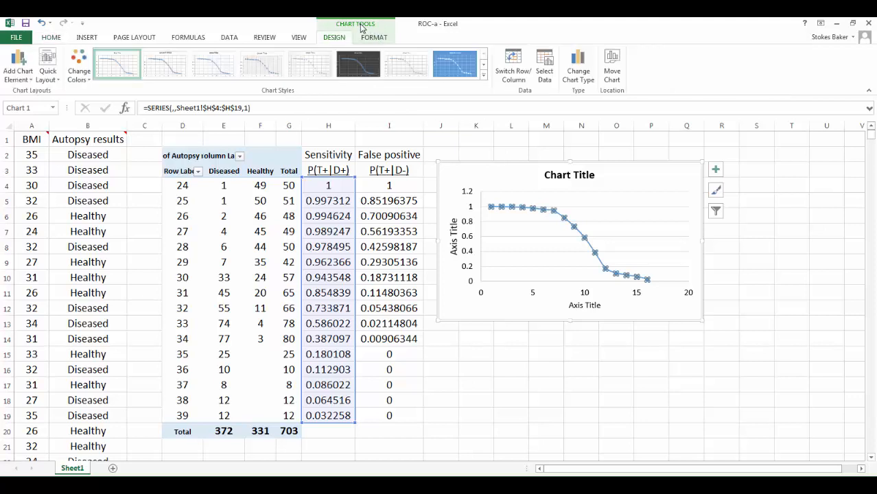
{"action": "left_click", "coordinate": [547, 75]}
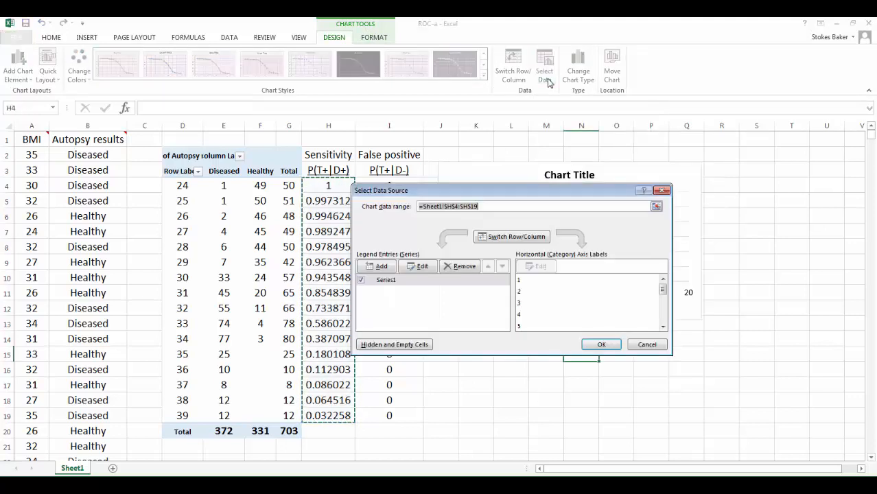
{"action": "left_click_drag", "start_coordinate": [540, 191], "coordinate": [605, 173]}
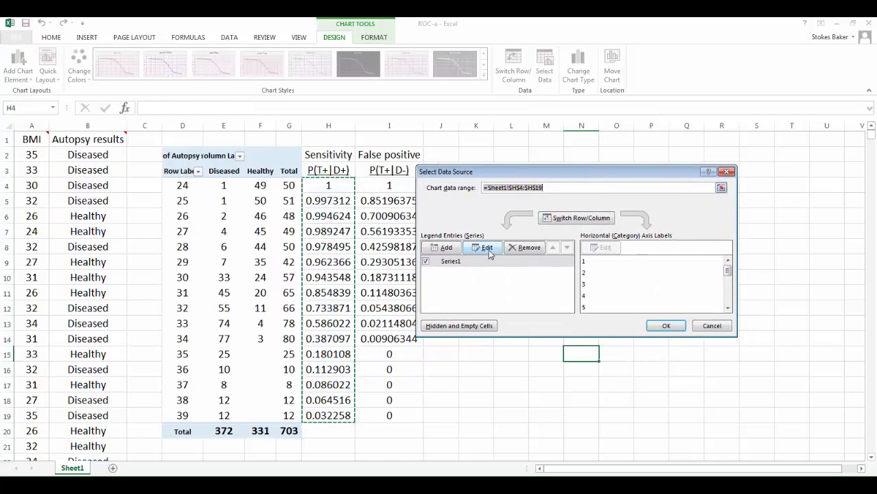
{"action": "left_click", "coordinate": [451, 261]}
{"action": "left_click", "coordinate": [486, 247]}
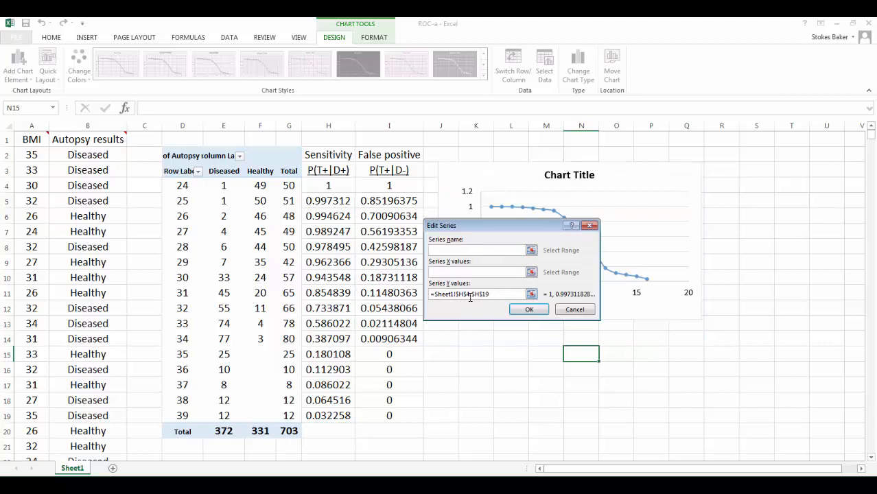
{"action": "left_click", "coordinate": [532, 272]}
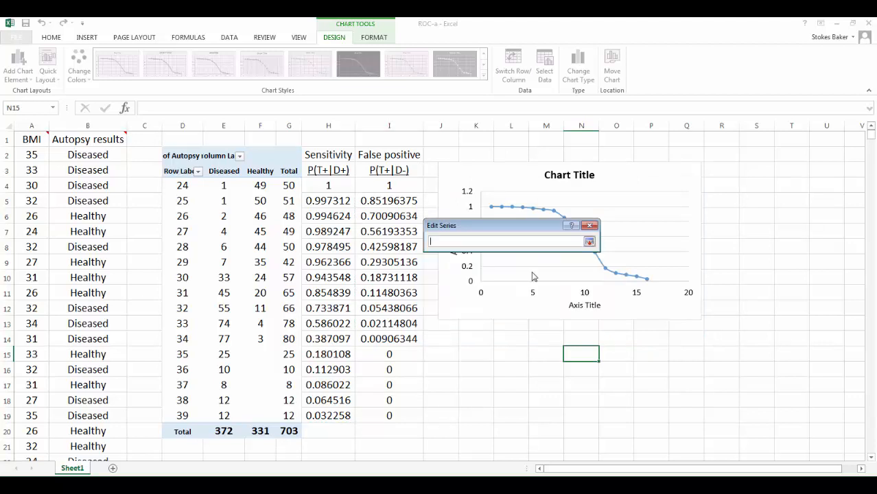
{"action": "left_click_drag", "start_coordinate": [389, 192], "coordinate": [396, 316]}
{"action": "left_click_drag", "start_coordinate": [396, 361], "coordinate": [393, 415]}
{"action": "left_click", "coordinate": [590, 243]}
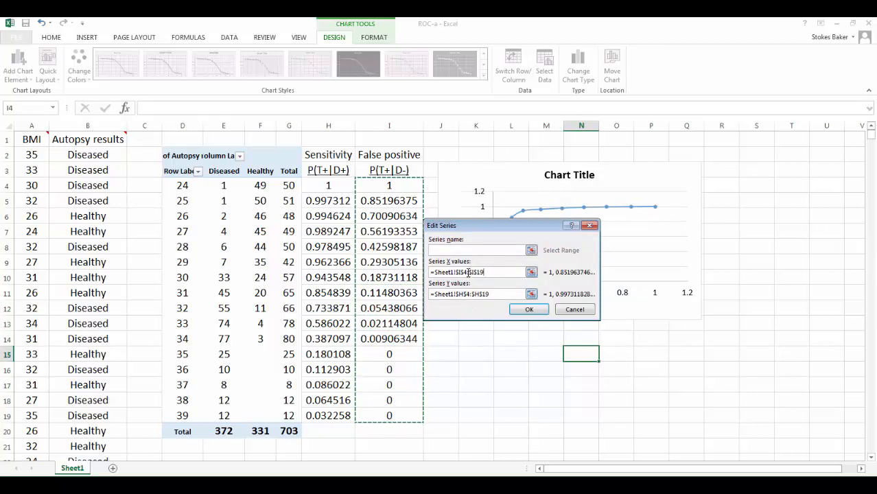
{"action": "left_click", "coordinate": [536, 313]}
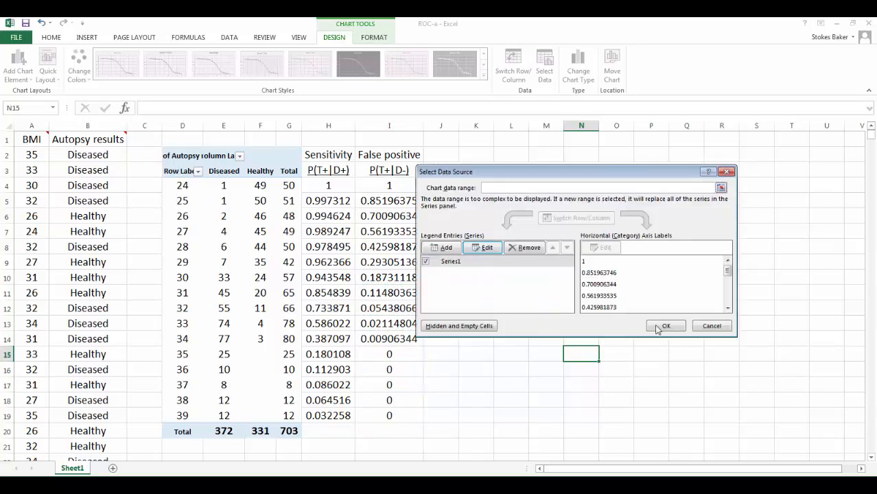
{"action": "left_click", "coordinate": [680, 328]}
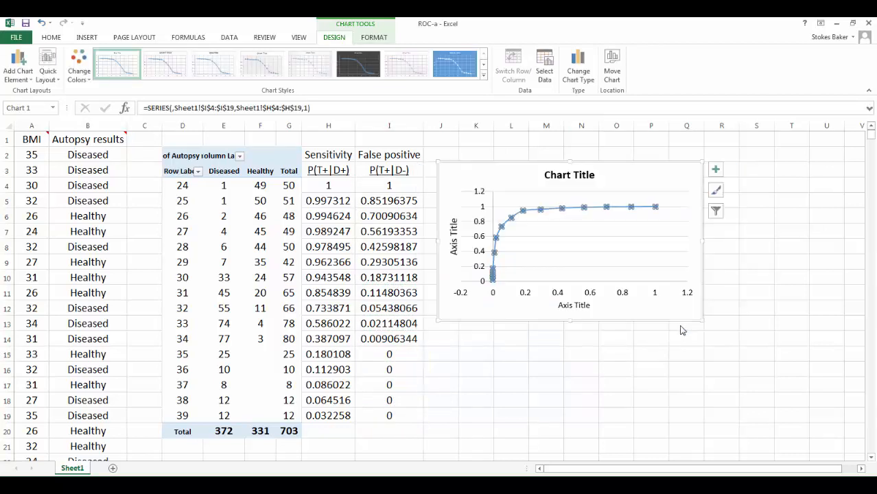
{"action": "left_click", "coordinate": [598, 381]}
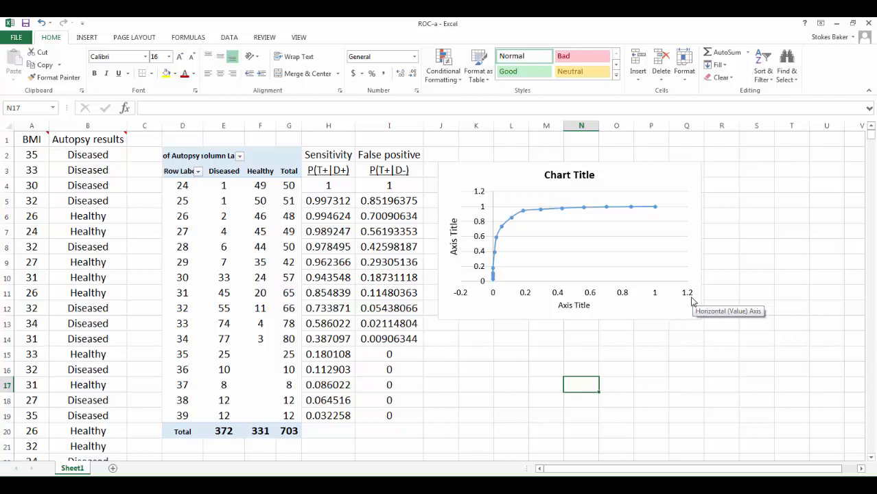
Set the horizontal axis bounds to a minimum of 0 and a maximum of 1, and expand its tick mark options.
{"action": "left_click", "coordinate": [526, 294]}
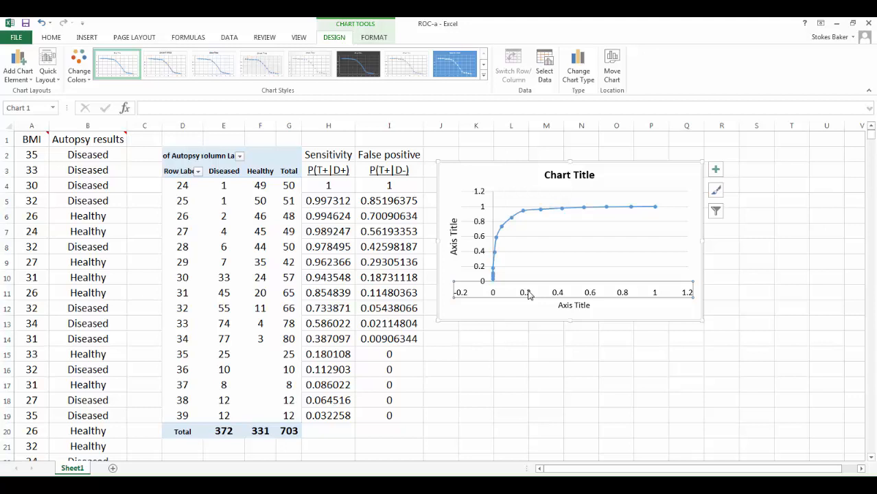
{"action": "right_click", "coordinate": [529, 294]}
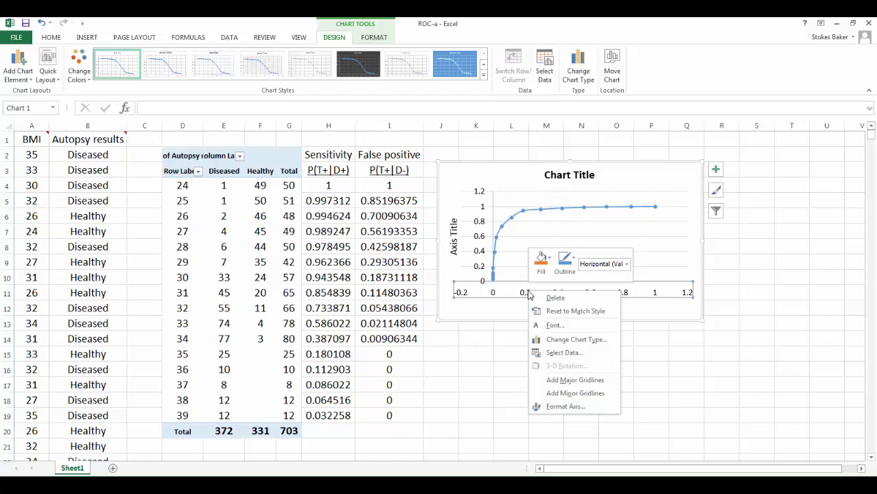
{"action": "left_click", "coordinate": [565, 407]}
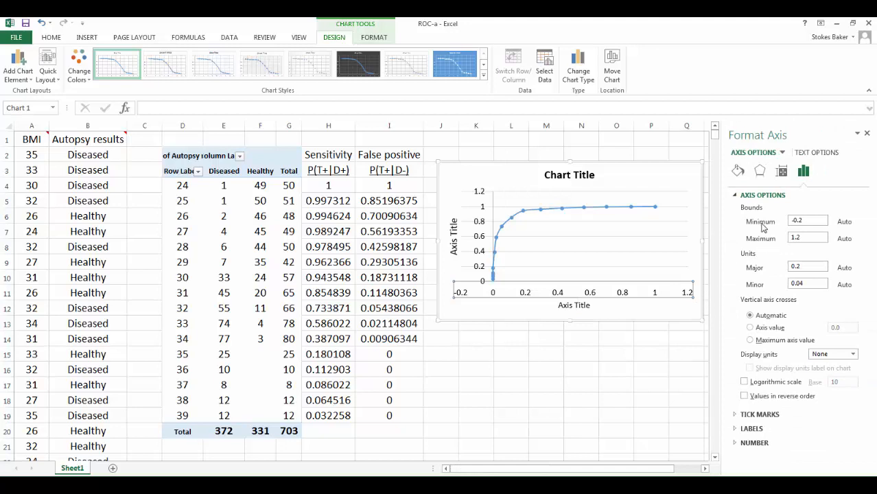
{"action": "left_click_drag", "start_coordinate": [809, 222], "coordinate": [772, 222]}
{"action": "type", "text": "0"}
{"action": "left_click_drag", "start_coordinate": [819, 238], "coordinate": [752, 243]}
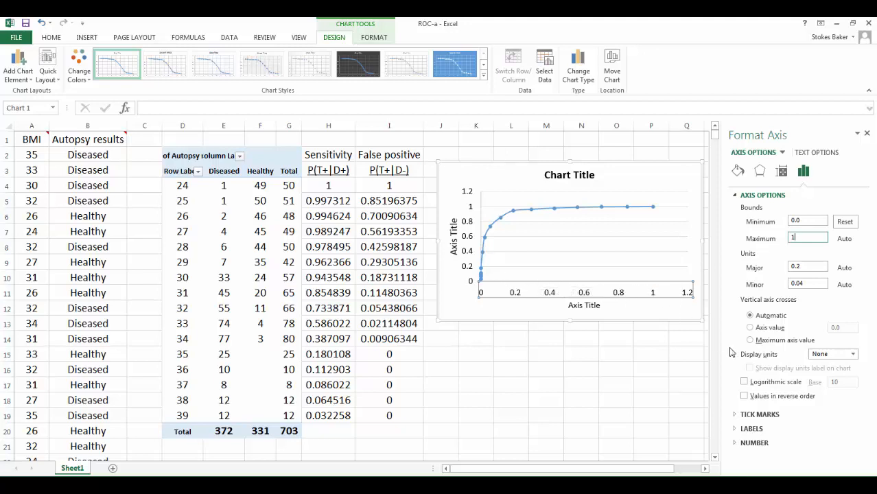
{"action": "left_click", "coordinate": [737, 416]}
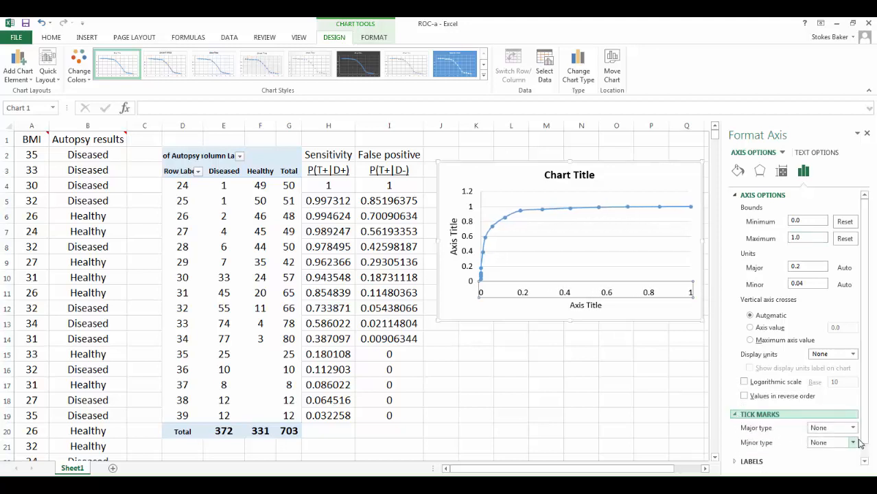
Set the major tick mark type of the horizontal axis to Cross.
{"action": "left_click", "coordinate": [853, 443]}
{"action": "left_click", "coordinate": [853, 444]}
{"action": "left_click", "coordinate": [853, 427]}
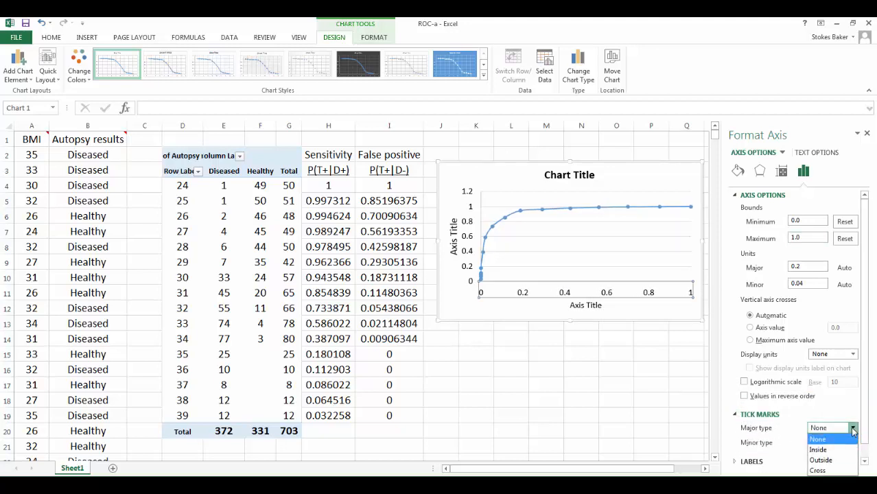
{"action": "left_click", "coordinate": [834, 471]}
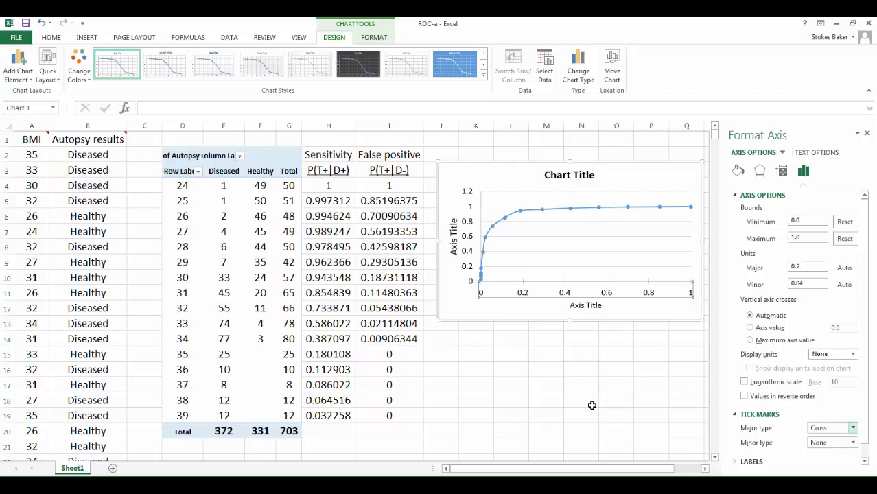
Set the maximum bound of the vertical axis to 1.
{"action": "left_click", "coordinate": [472, 252]}
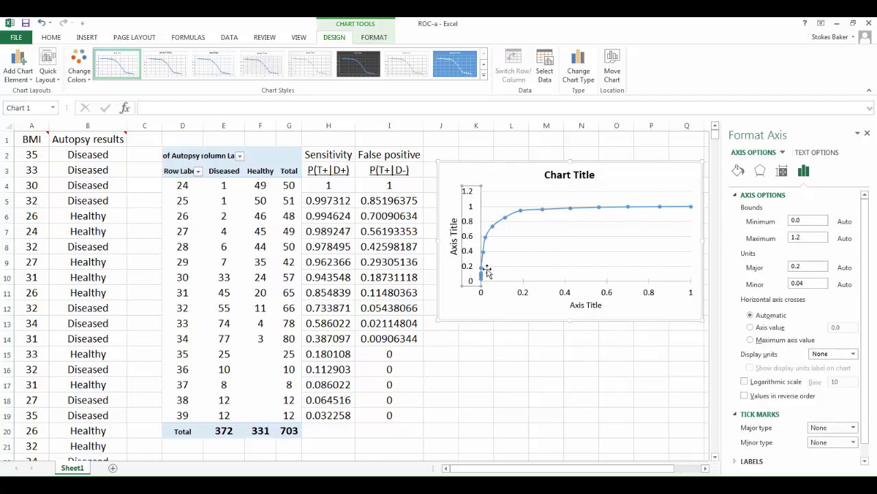
{"action": "left_click_drag", "start_coordinate": [810, 239], "coordinate": [774, 238]}
{"action": "type", "text": "1"}
{"action": "left_click", "coordinate": [617, 392]}
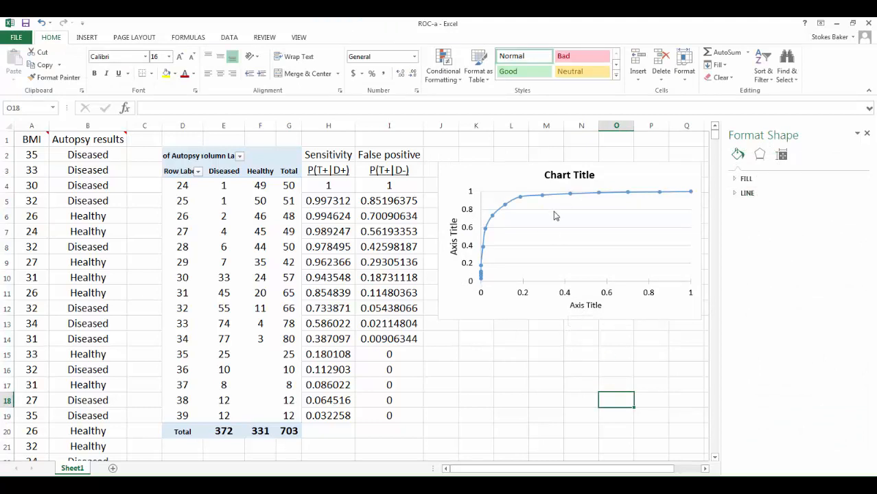
Replace the chart title text with "ROC curve of BMI Corps data".
{"action": "left_click", "coordinate": [550, 177]}
{"action": "left_click_drag", "start_coordinate": [544, 176], "coordinate": [611, 179]}
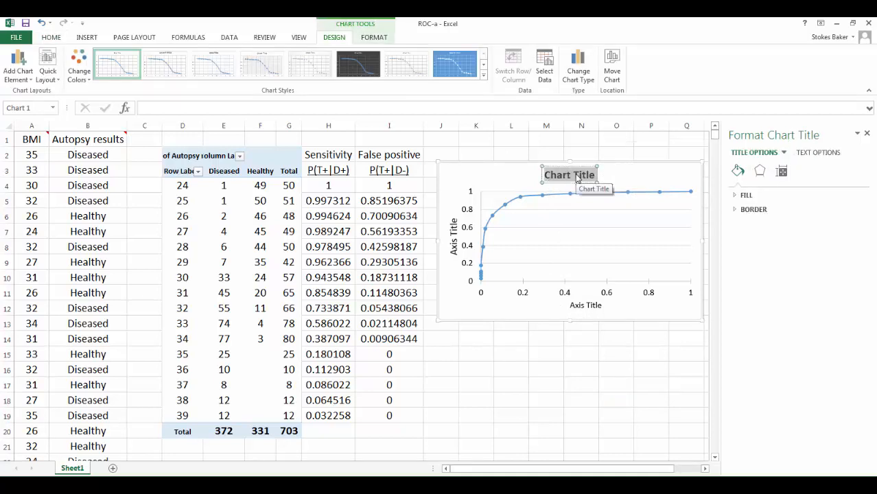
{"action": "type", "text": "ROC"}
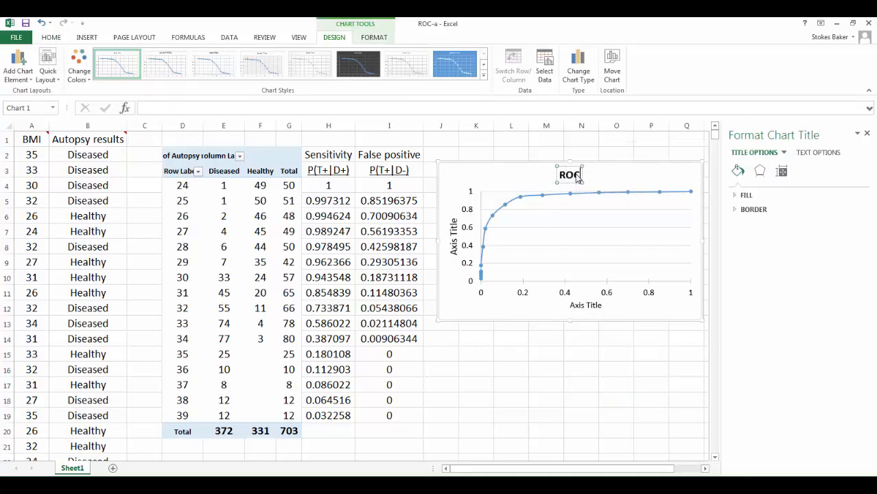
{"action": "type", "text": " curve of M"}
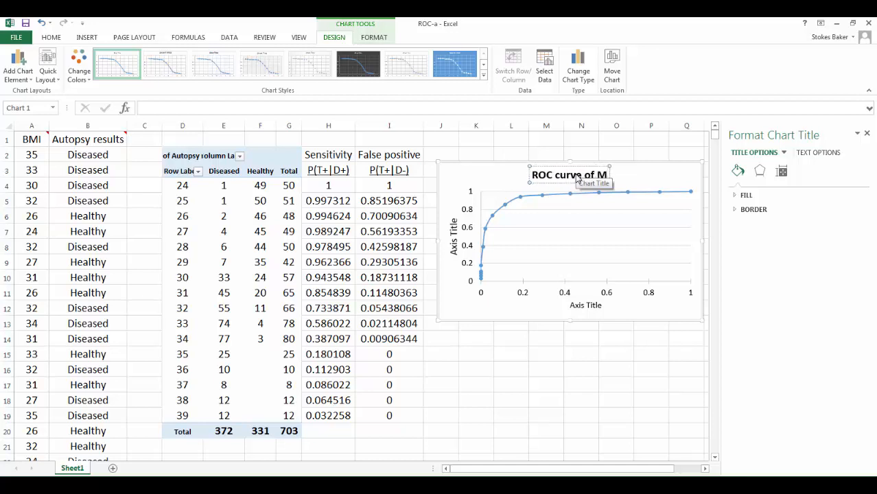
{"action": "key", "text": "BackSpace"}
{"action": "type", "text": "BMI"}
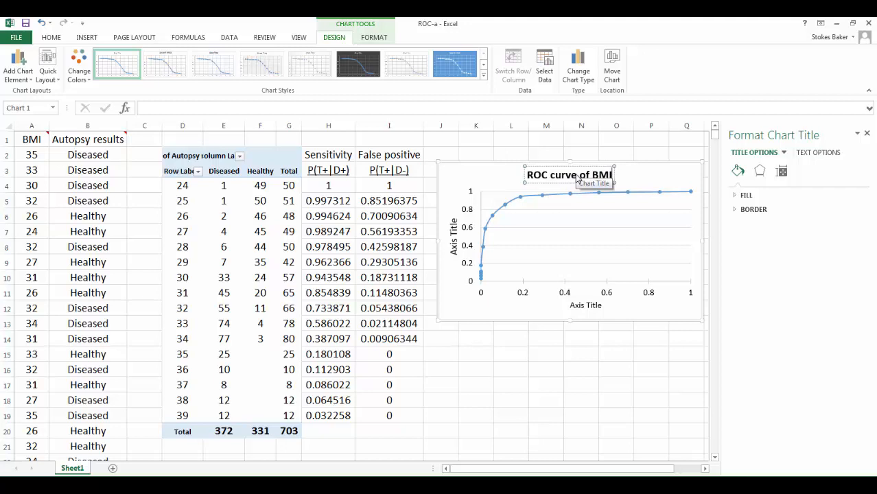
{"action": "type", "text": " Cor"}
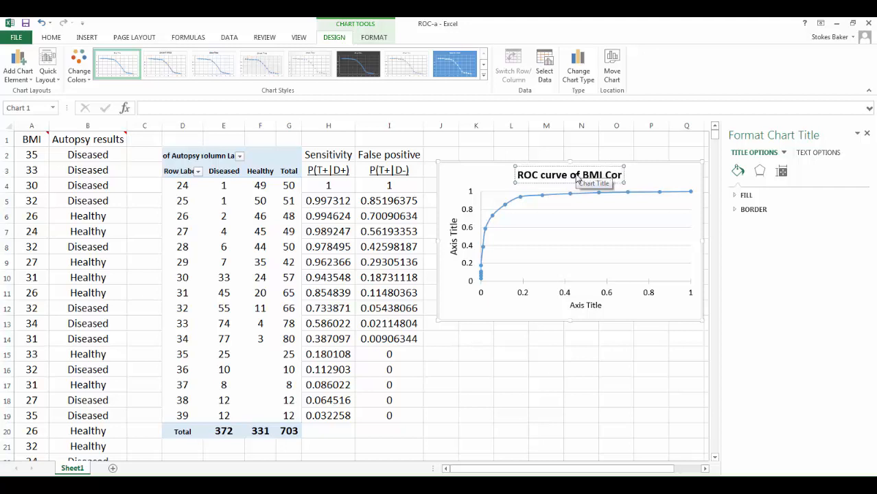
{"action": "type", "text": "ps data"}
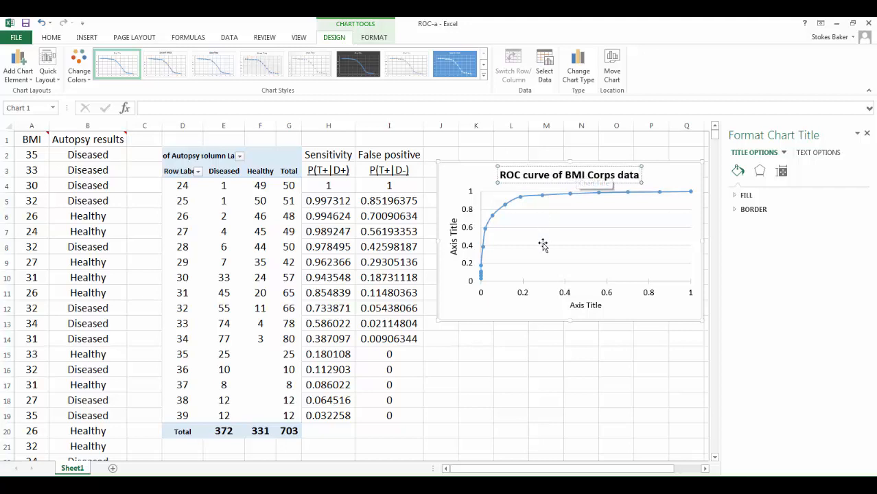
Replace the horizontal axis title text with "False positive [P(T+|D-)".
{"action": "left_click", "coordinate": [584, 306]}
{"action": "left_click_drag", "start_coordinate": [573, 305], "coordinate": [605, 306]}
{"action": "type", "text": "False positive ("}
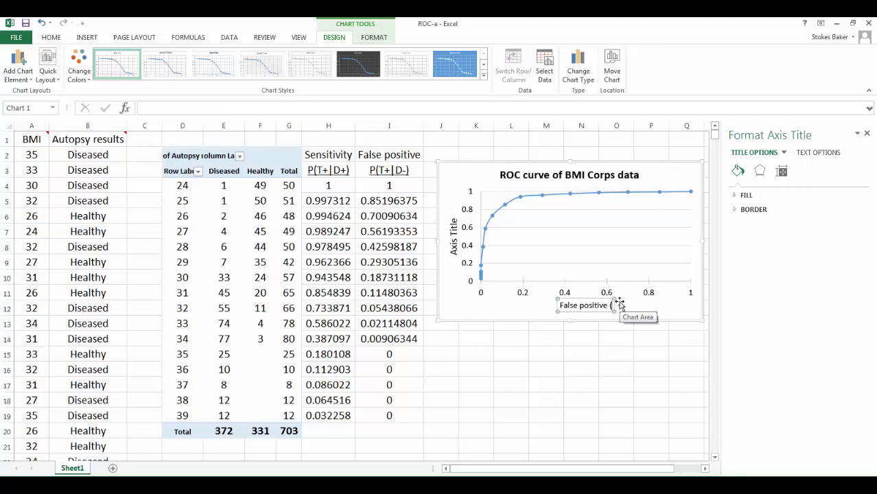
{"action": "type", "text": "P(T+|"}
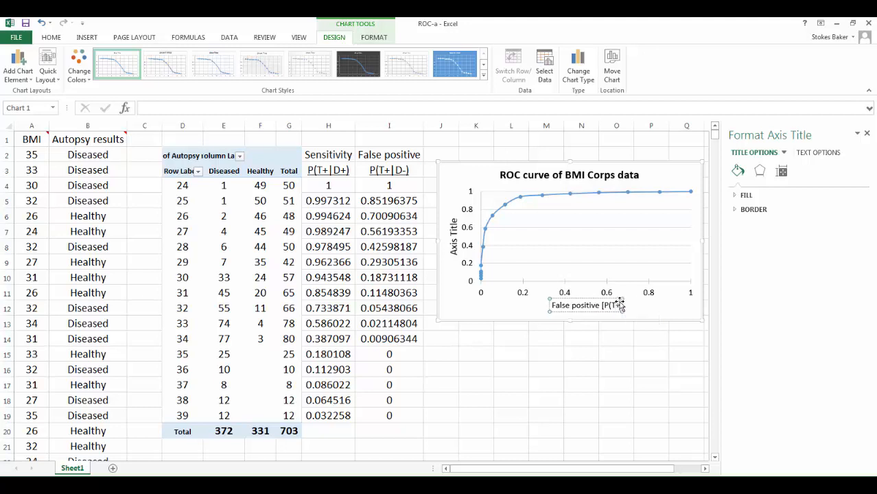
{"action": "type", "text": "D"}
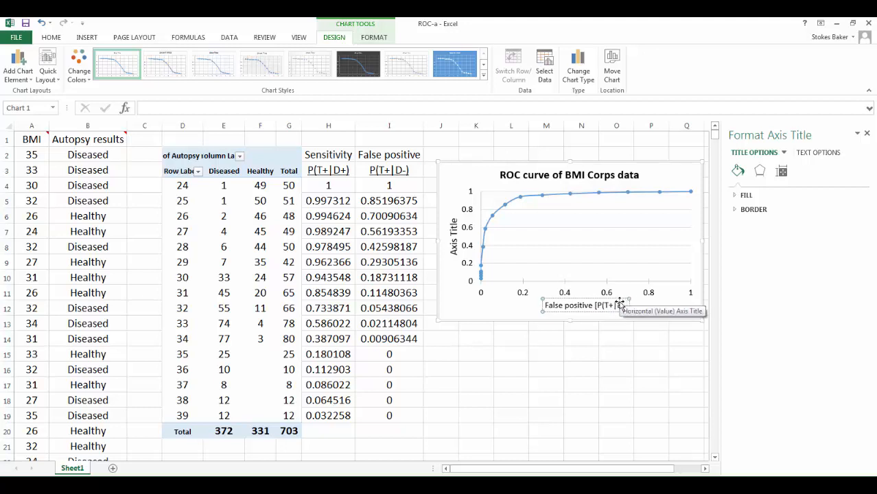
{"action": "type", "text": "_"}
{"action": "key", "text": "BackSpace"}
{"action": "type", "text": "-)"}
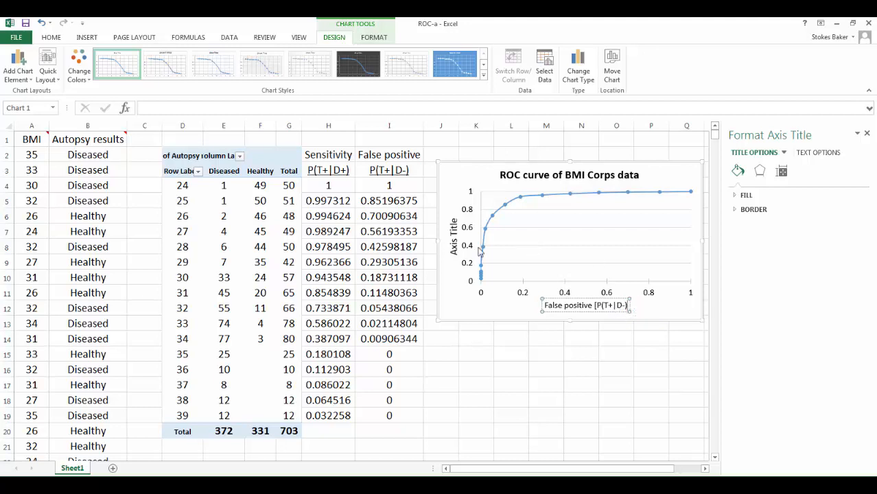
Replace the vertical axis title text with "Sensitivity [P(T+|D+)".
{"action": "left_click", "coordinate": [452, 237]}
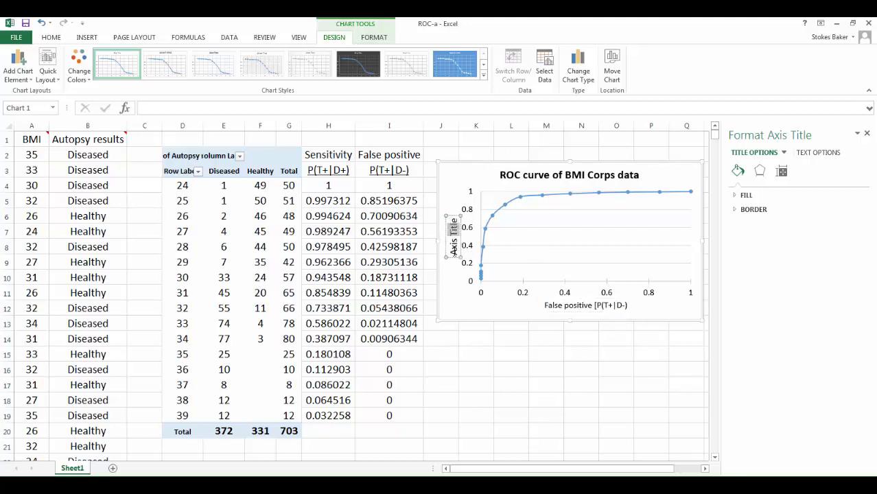
{"action": "left_click_drag", "start_coordinate": [453, 218], "coordinate": [454, 257]}
{"action": "type", "text": "Se"}
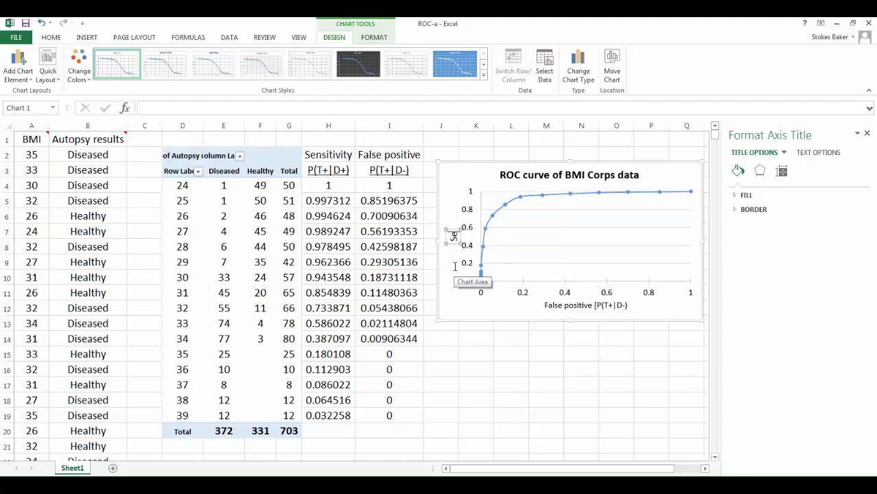
{"action": "type", "text": "nsitivity"}
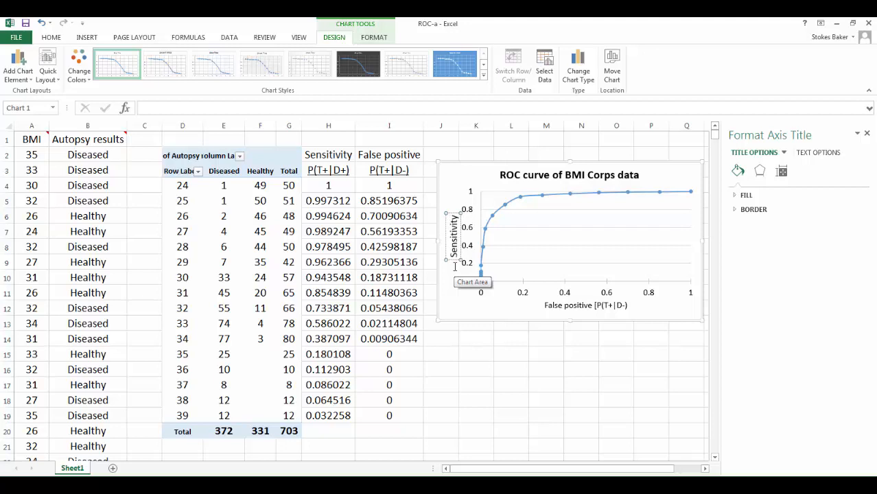
{"action": "type", "text": " [P(T"}
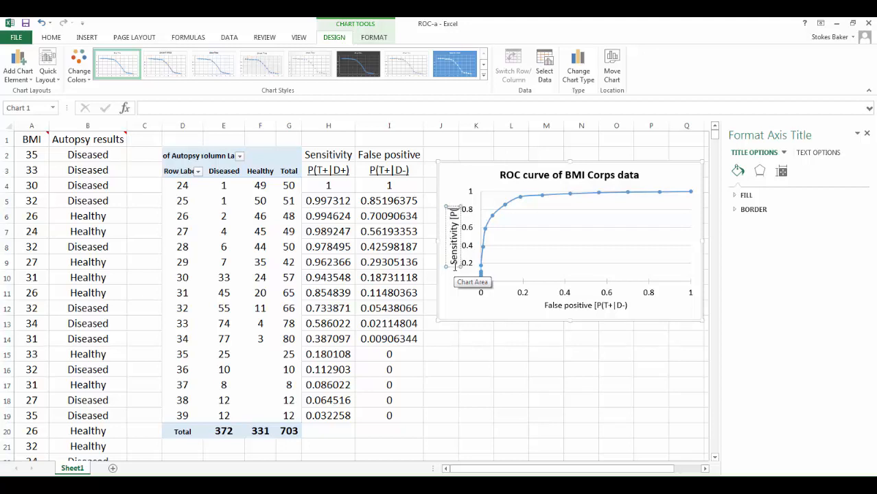
{"action": "type", "text": "+|D+)]"}
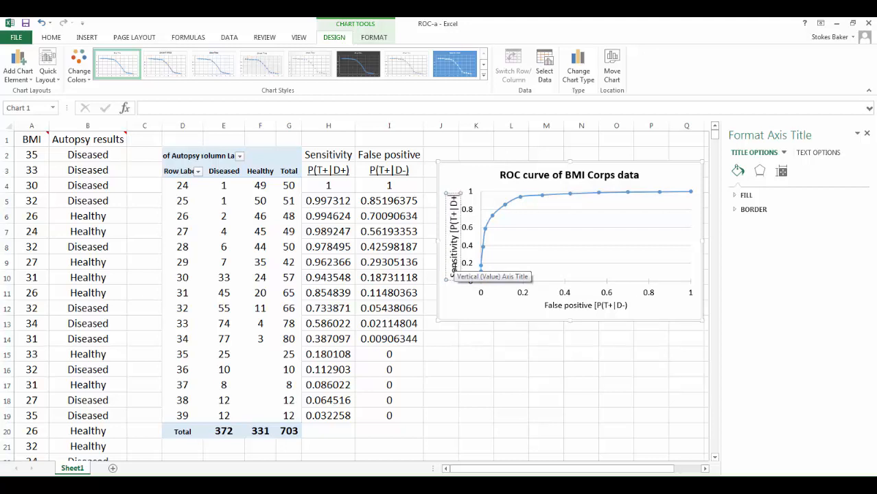
Format the ROC data series to use built-in round markers at size 9.
{"action": "left_click", "coordinate": [594, 198]}
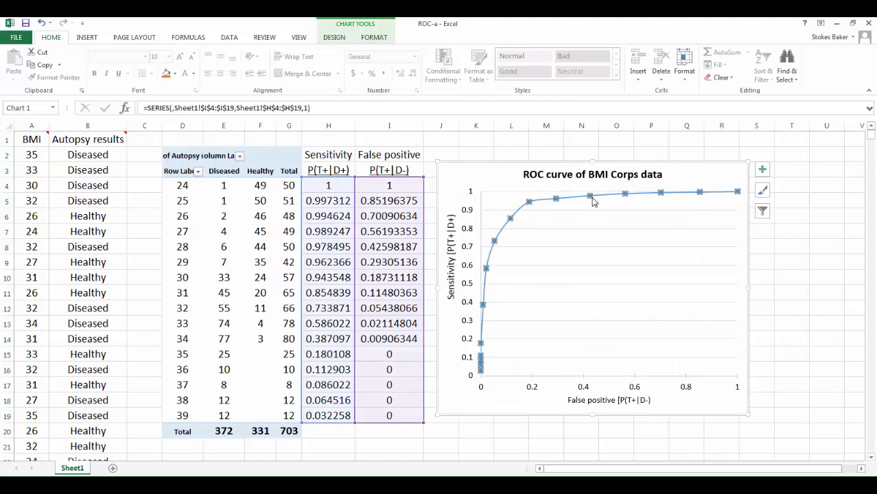
{"action": "left_click", "coordinate": [556, 230]}
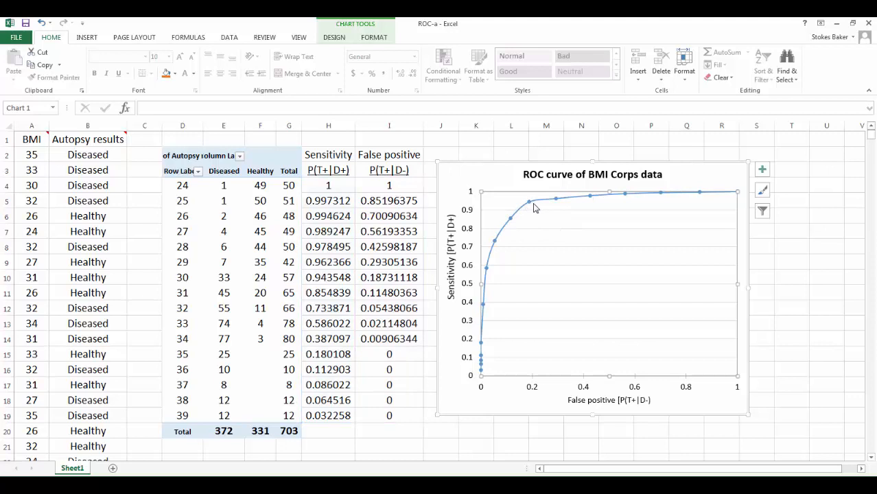
{"action": "left_click", "coordinate": [530, 205]}
{"action": "right_click", "coordinate": [530, 204]}
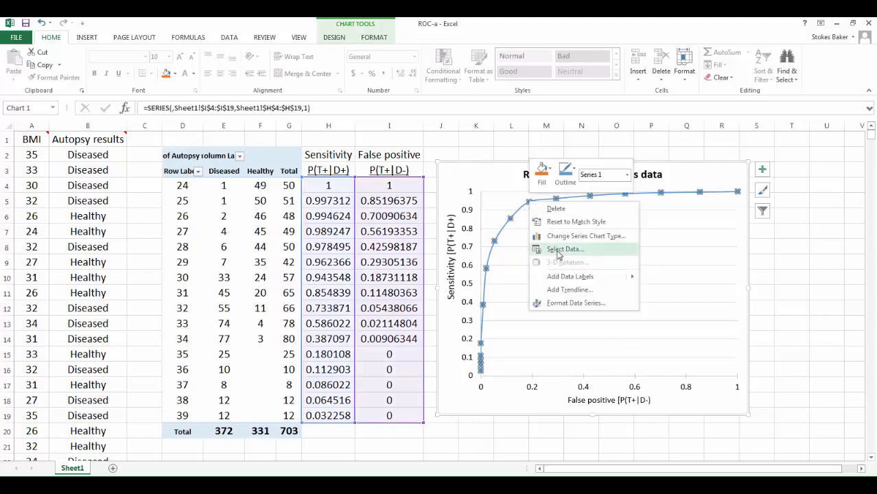
{"action": "left_click", "coordinate": [577, 306]}
{"action": "left_click", "coordinate": [738, 172]}
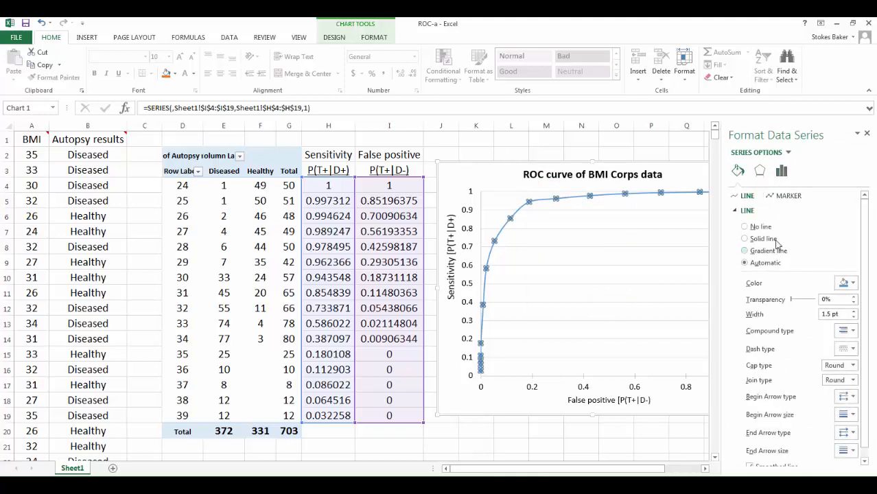
{"action": "left_click", "coordinate": [786, 196]}
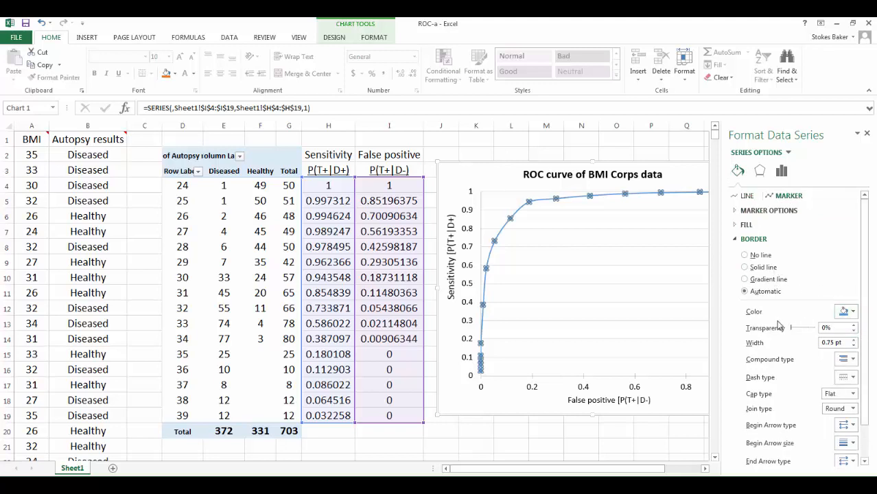
{"action": "left_click", "coordinate": [761, 211]}
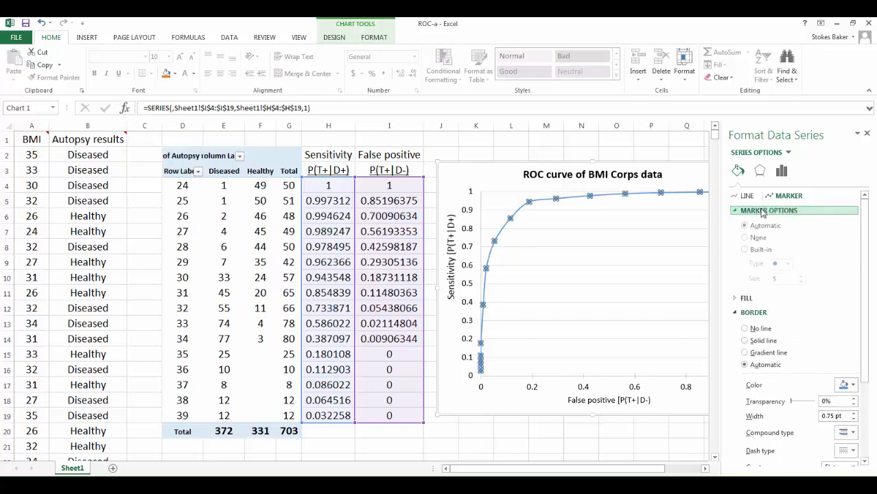
{"action": "left_click", "coordinate": [745, 250]}
{"action": "left_click", "coordinate": [800, 276]}
{"action": "left_click", "coordinate": [800, 277]}
{"action": "left_click", "coordinate": [800, 277]}
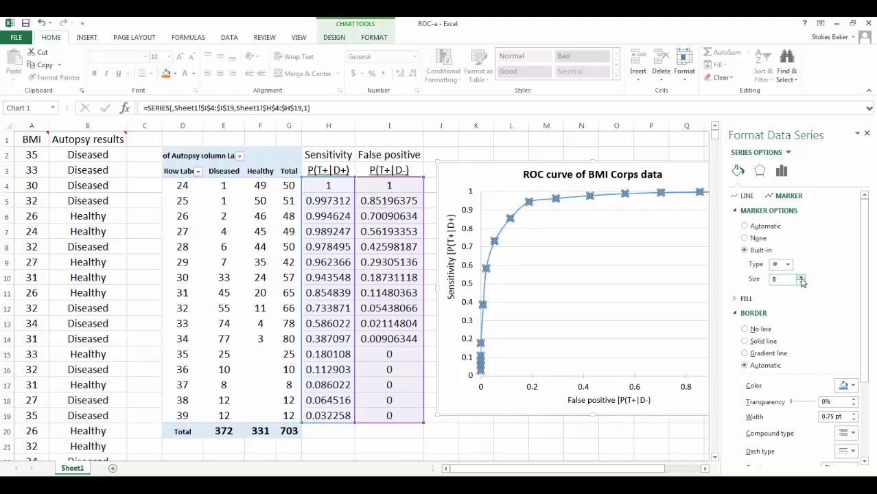
{"action": "left_click", "coordinate": [801, 277]}
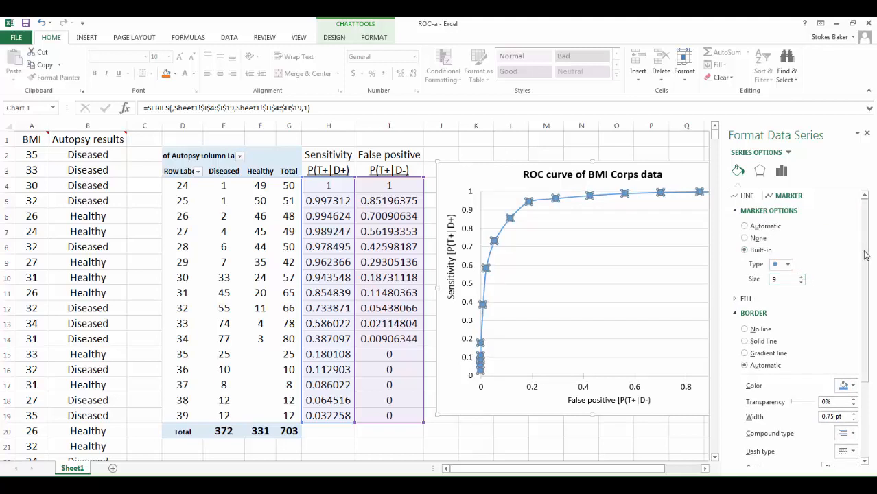
Give the data series markers a solid line border and close the formatting pane.
{"action": "mouse_move", "coordinate": [865, 256]}
{"action": "left_mouse_down"}
{"action": "mouse_move", "coordinate": [866, 269]}
{"action": "mouse_move", "coordinate": [866, 256]}
{"action": "left_mouse_up"}
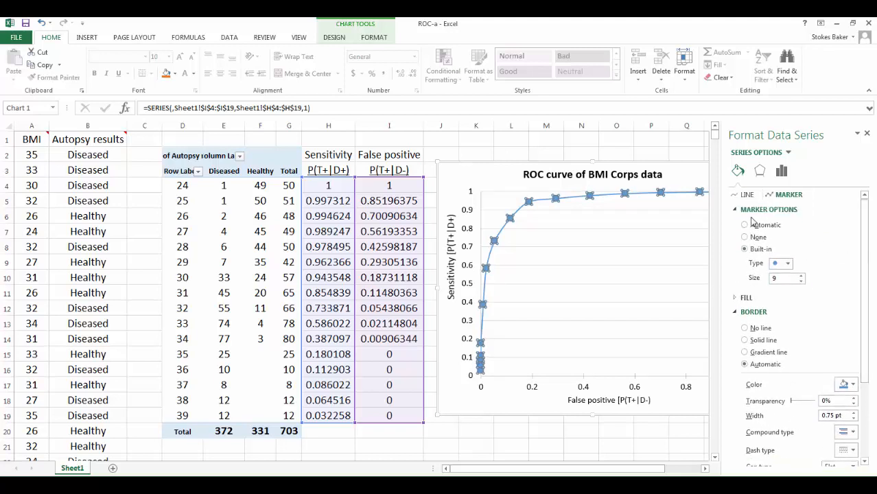
{"action": "left_click", "coordinate": [744, 340]}
{"action": "left_click", "coordinate": [518, 434]}
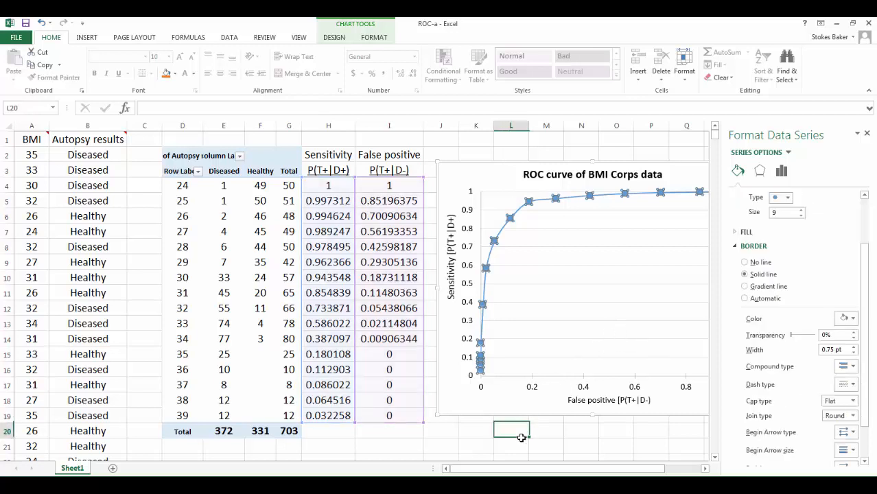
{"action": "left_click", "coordinate": [569, 344]}
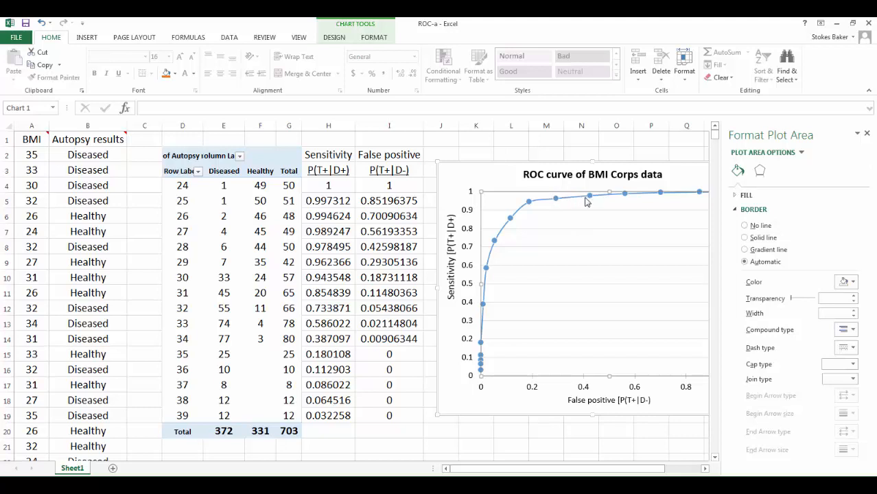
{"action": "left_click", "coordinate": [515, 432]}
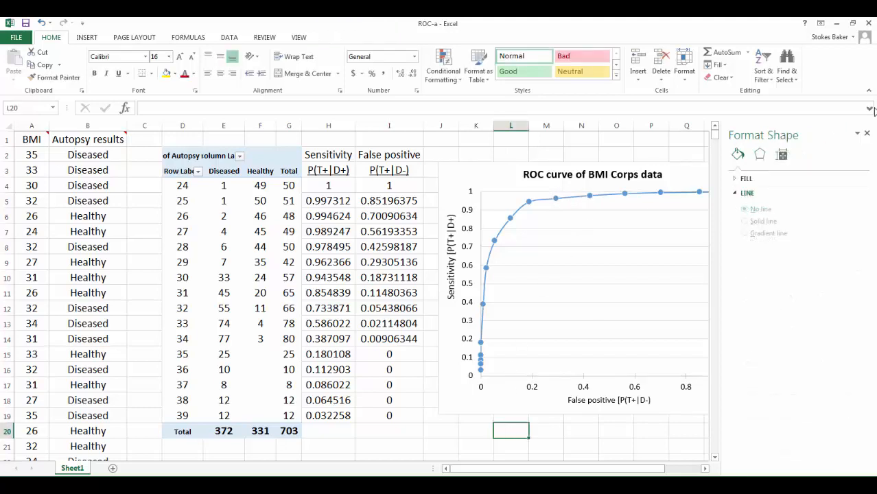
{"action": "left_click", "coordinate": [866, 133]}
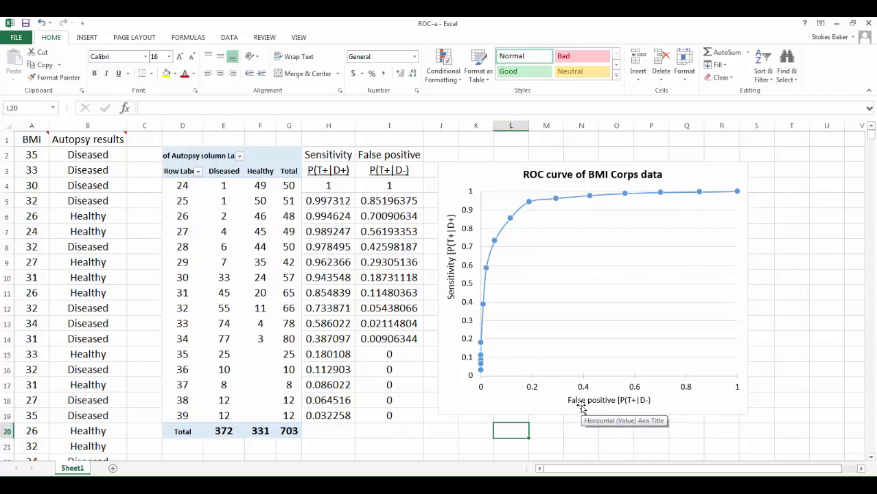
Draw an oval about 1.71" wide and 0.51" high around the curve's points just past its upper bend.
{"action": "left_click", "coordinate": [86, 39]}
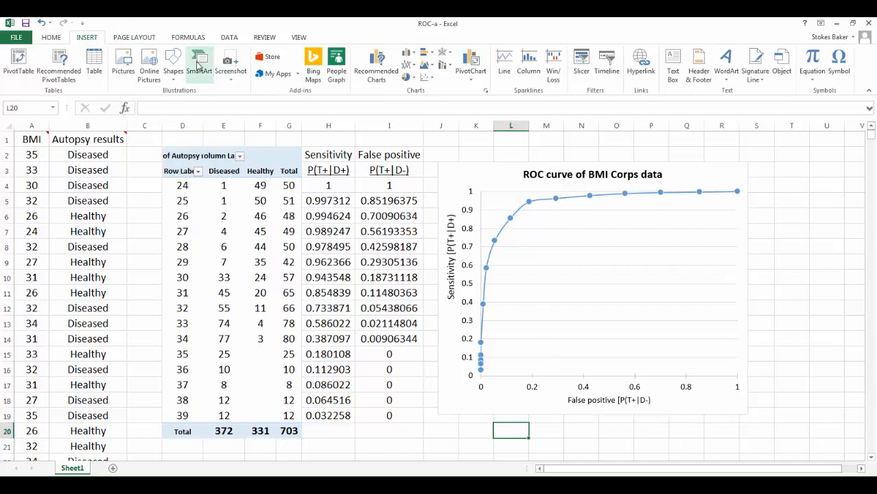
{"action": "left_click", "coordinate": [173, 65]}
{"action": "left_click", "coordinate": [180, 281]}
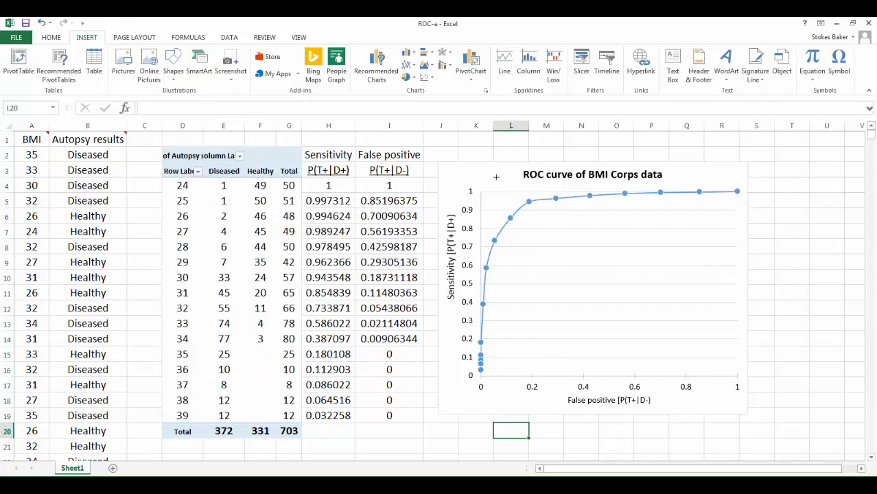
{"action": "left_click_drag", "start_coordinate": [514, 183], "coordinate": [604, 210]}
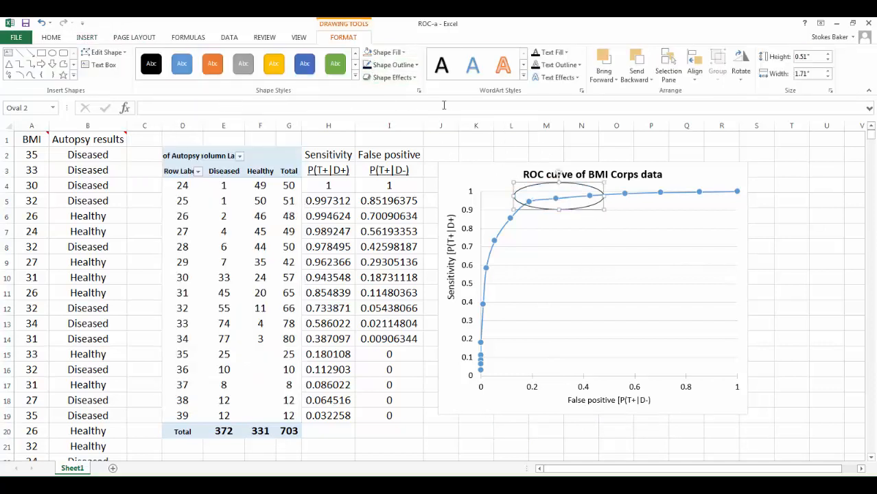
Narrow the oval to about 0.52" wide and try it around individual curve points at the upper bend.
{"action": "left_click", "coordinate": [797, 233]}
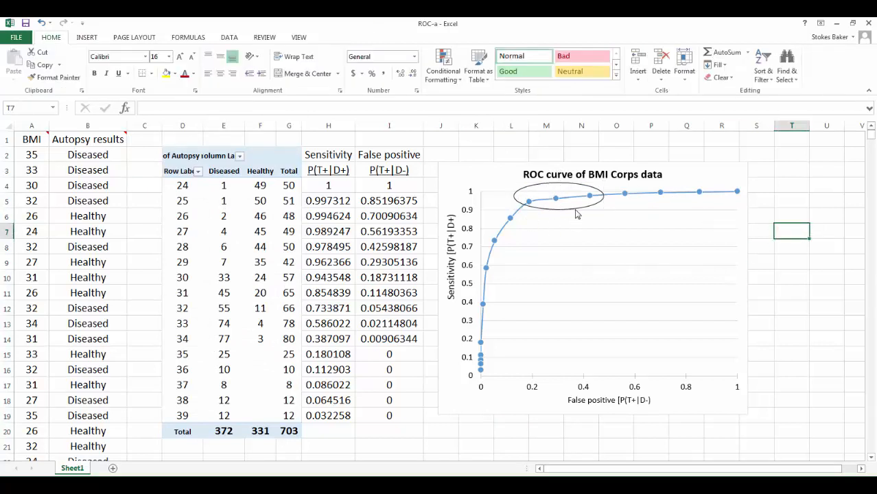
{"action": "mouse_move", "coordinate": [596, 198]}
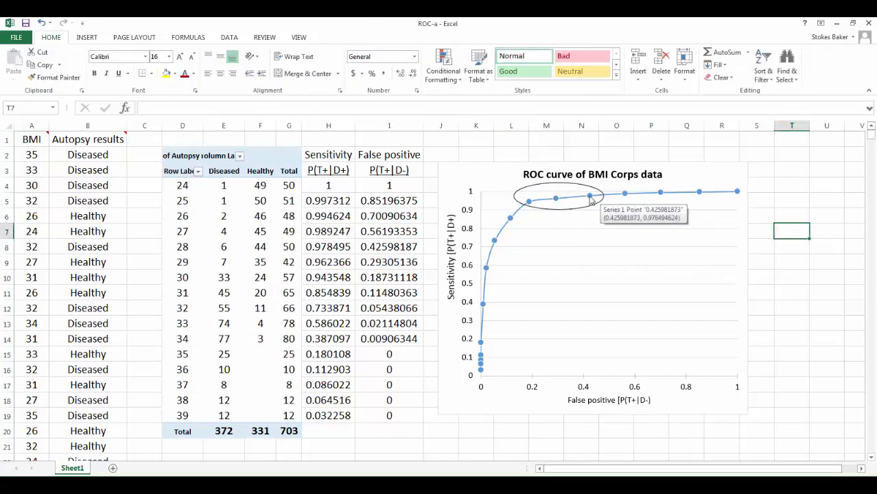
{"action": "left_click", "coordinate": [562, 201]}
{"action": "left_click_drag", "start_coordinate": [590, 196], "coordinate": [543, 204]}
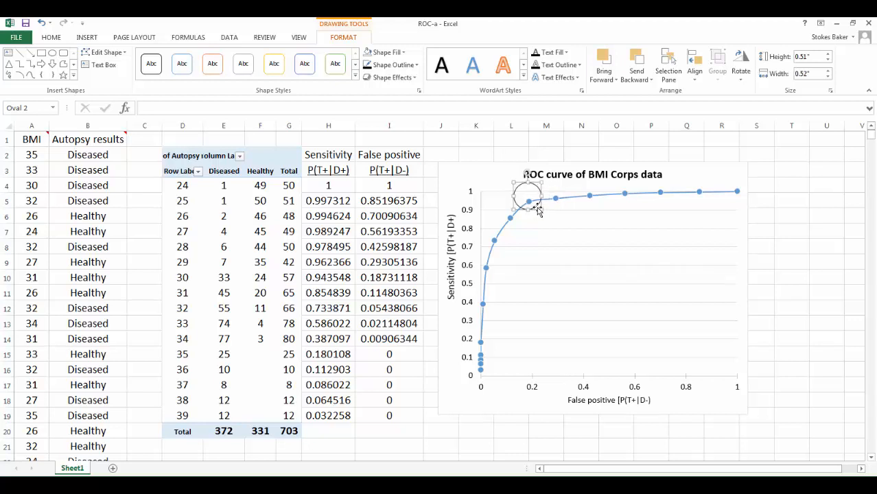
{"action": "left_click_drag", "start_coordinate": [535, 210], "coordinate": [564, 211]}
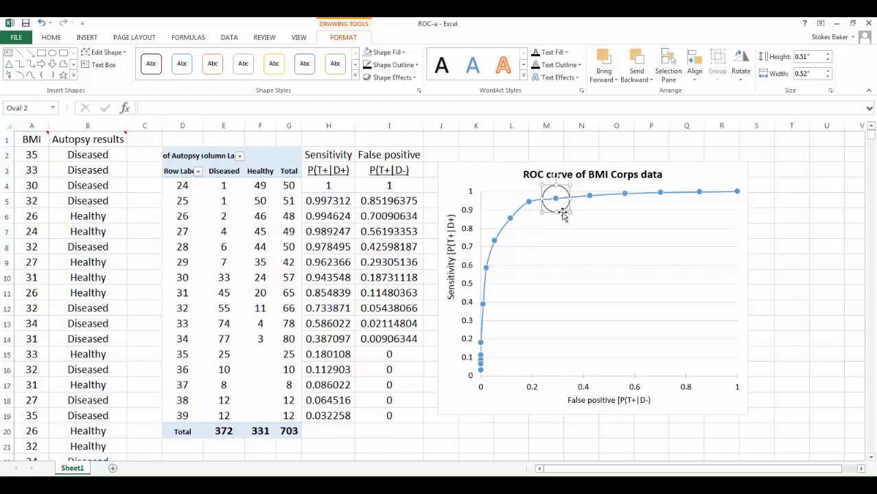
{"action": "left_click_drag", "start_coordinate": [563, 214], "coordinate": [512, 210]}
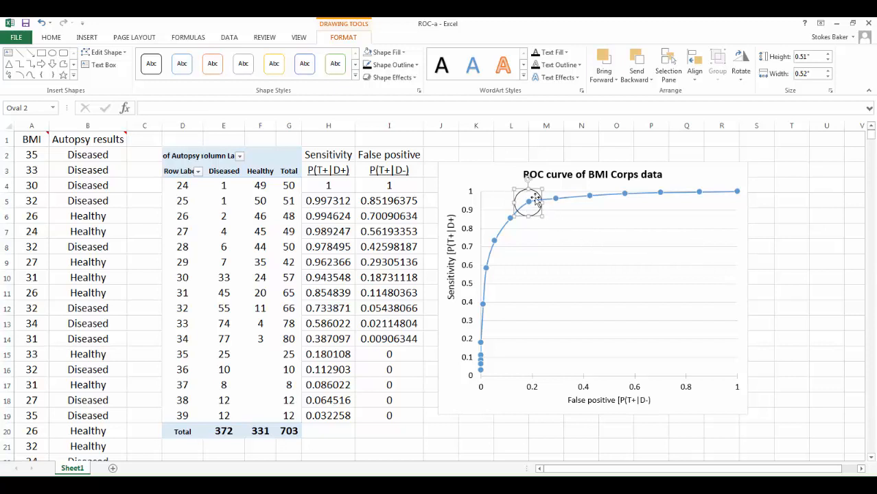
Delete the oval from the ROC chart.
{"action": "key", "text": "Delete"}
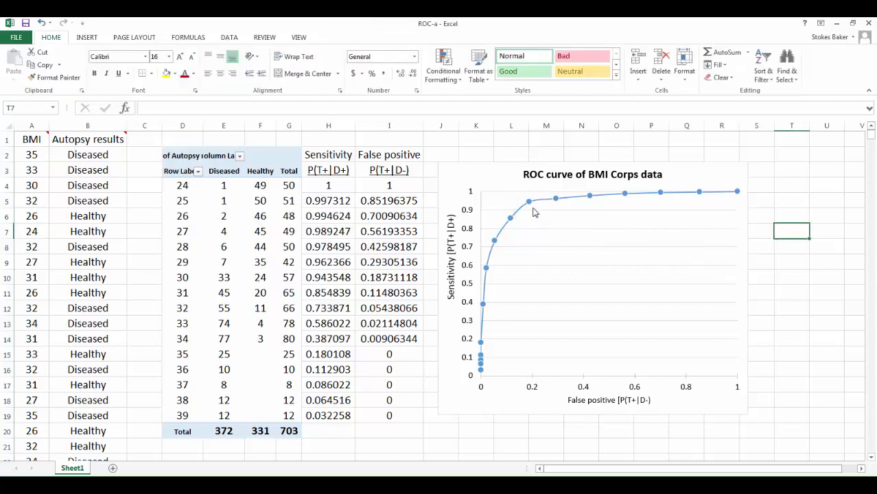
Format the BMI 30 row, D10:I10, with bold, dark red text.
{"action": "mouse_move", "coordinate": [529, 206]}
{"action": "left_click", "coordinate": [401, 276]}
{"action": "left_click_drag", "start_coordinate": [352, 278], "coordinate": [184, 278]}
{"action": "left_click", "coordinate": [94, 75]}
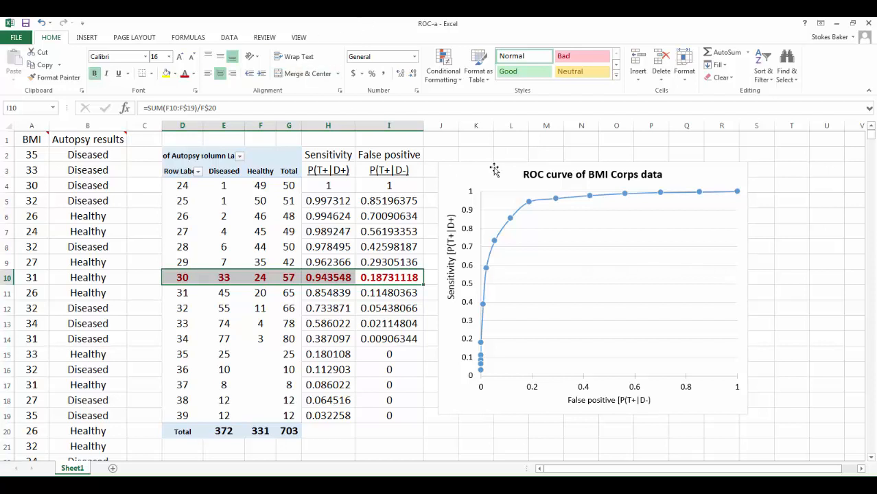
Fill only the BMI 30 data point at the ROC curve's upper bend with dark red and deselect the chart.
{"action": "right_click", "coordinate": [529, 201]}
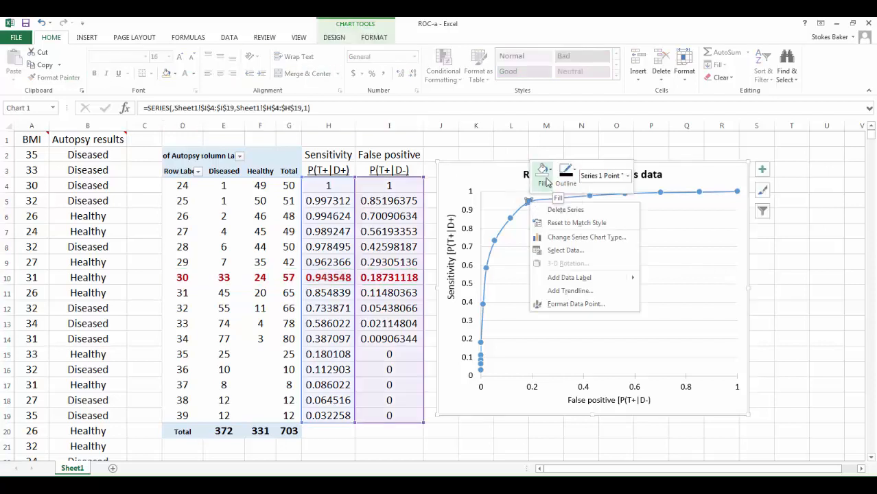
{"action": "left_click", "coordinate": [543, 173]}
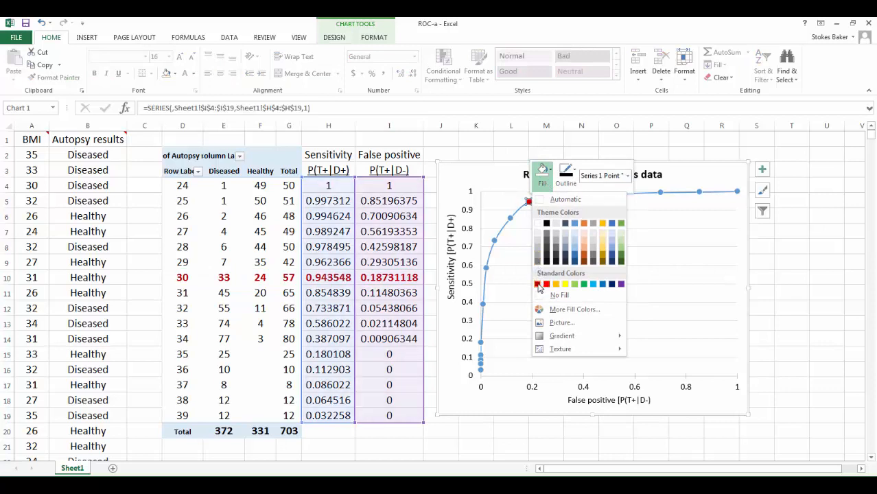
{"action": "left_click", "coordinate": [538, 284]}
{"action": "left_click", "coordinate": [789, 278]}
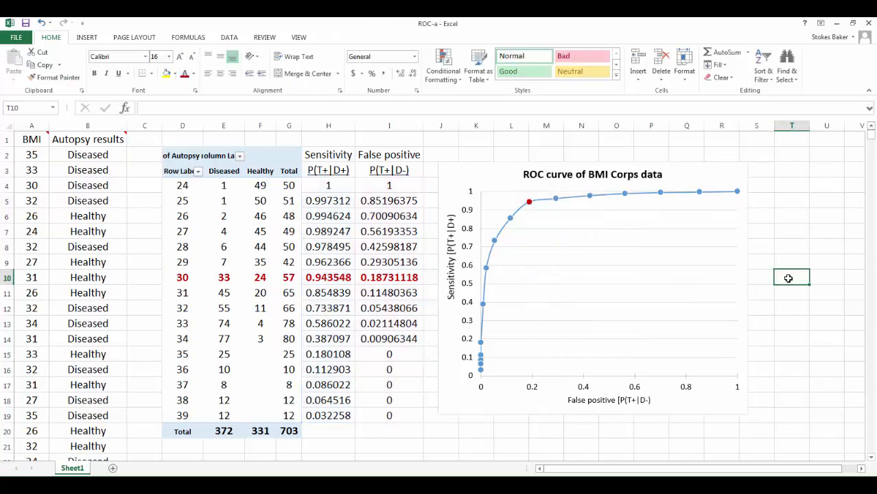